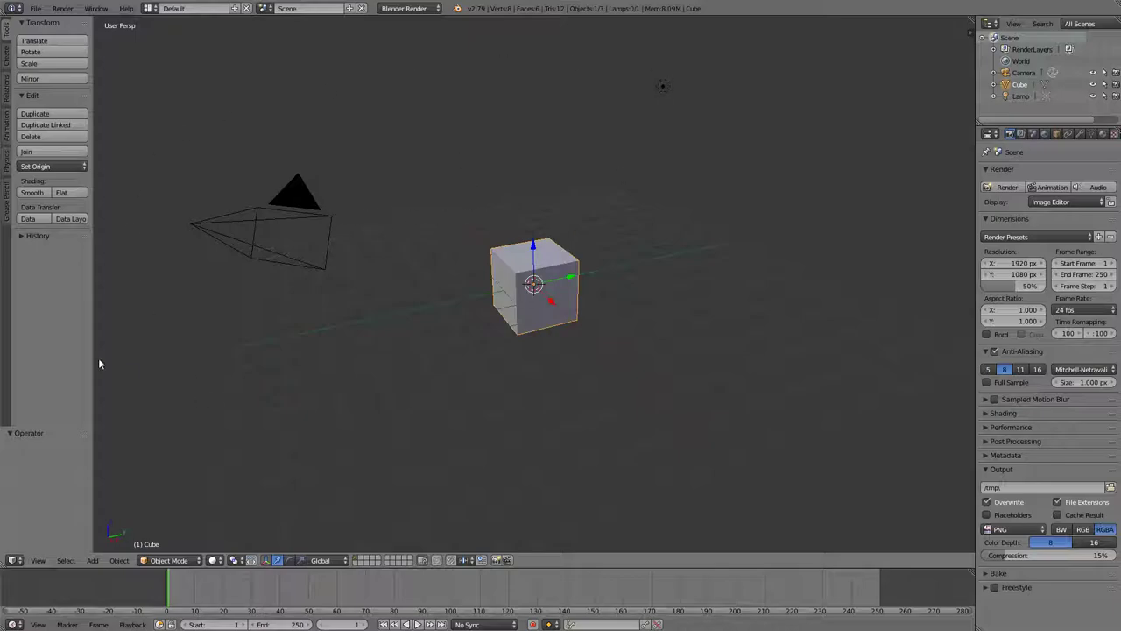
Step: Switch the render engine to Cycles Render
middle_click_drag(444, 355, 713, 263)
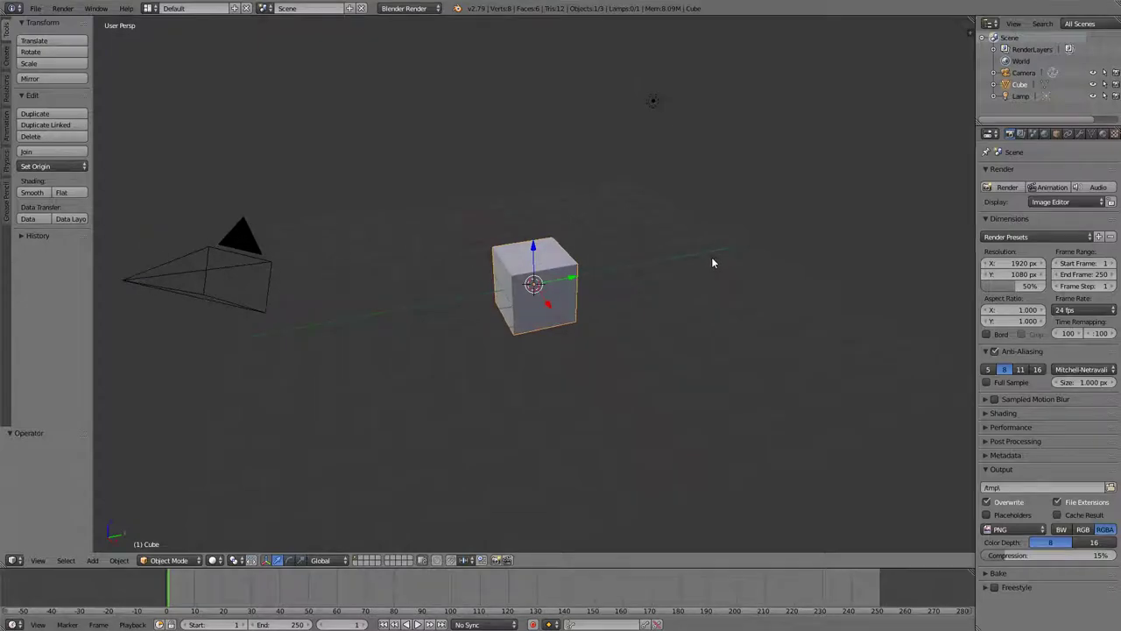
left_click(412, 8)
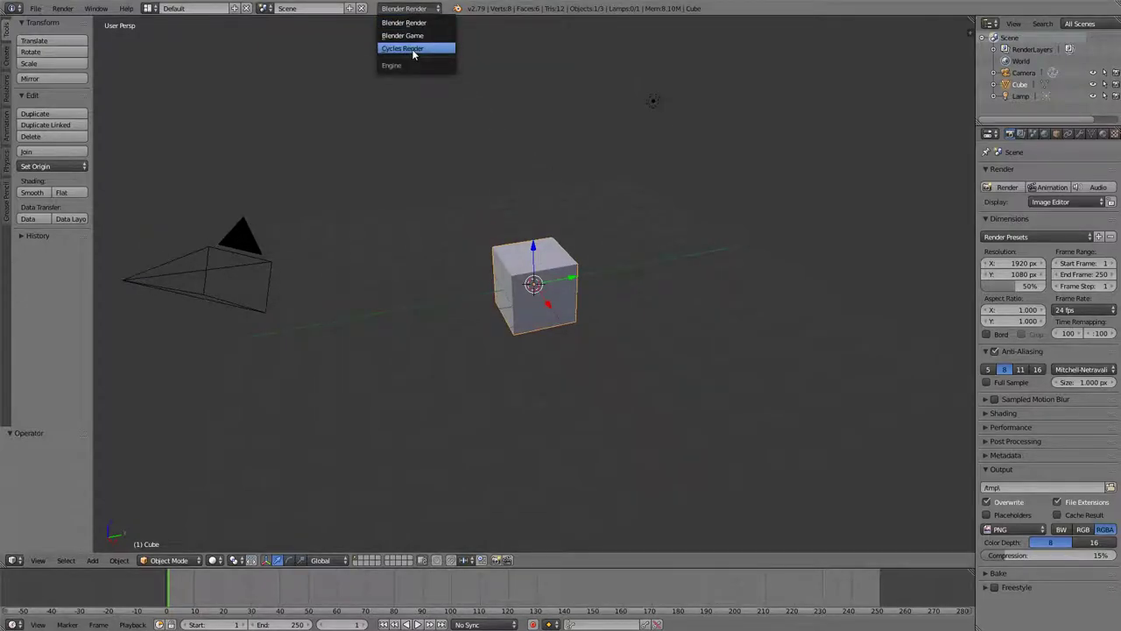
key("Return")
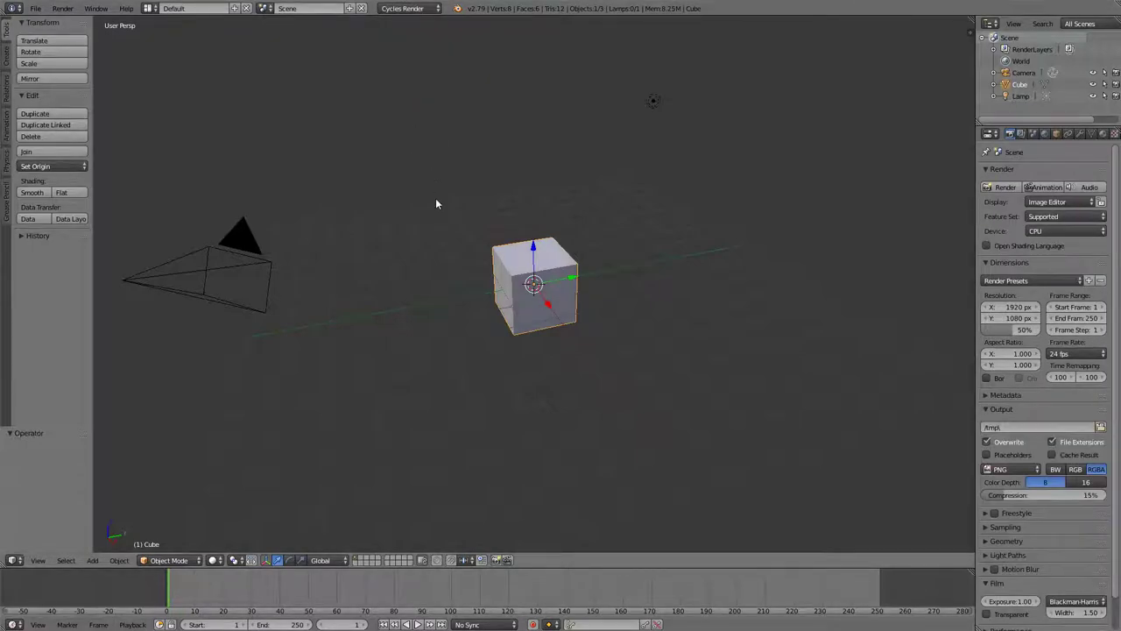
middle_click_drag(589, 326, 663, 328)
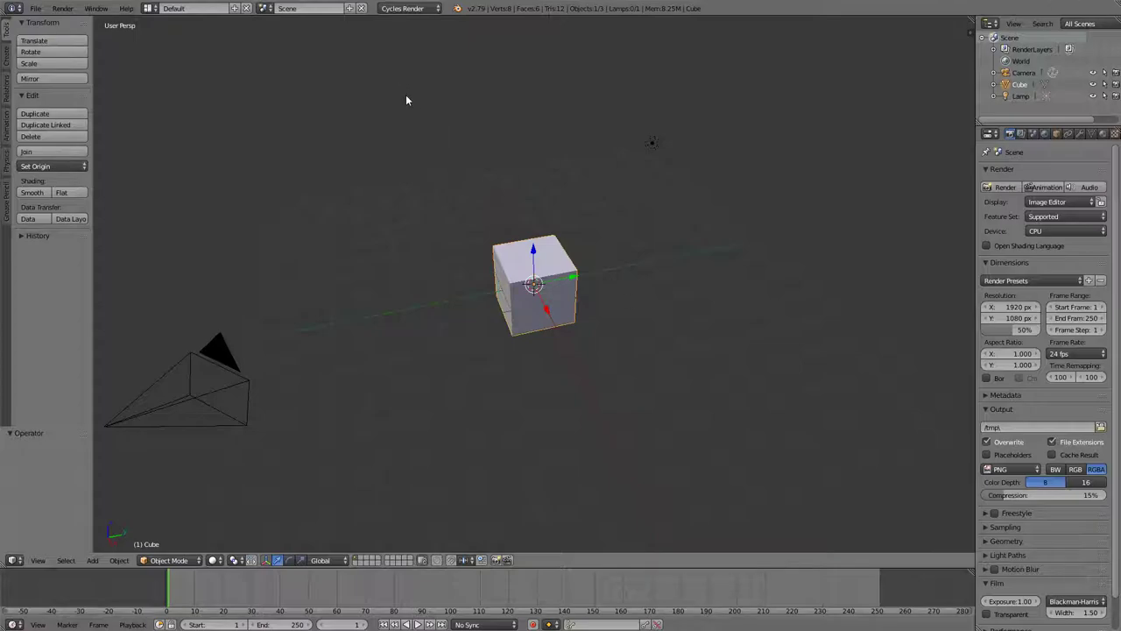
Step: Delete the default cube, leaving only the camera and lamp
key("x")
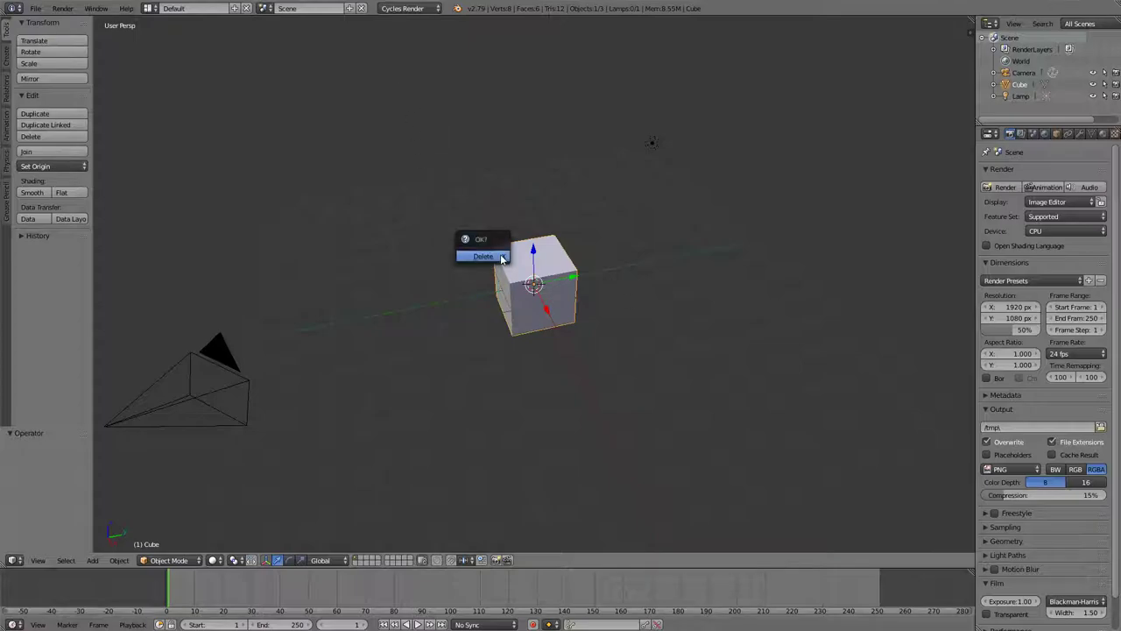
left_click(502, 257)
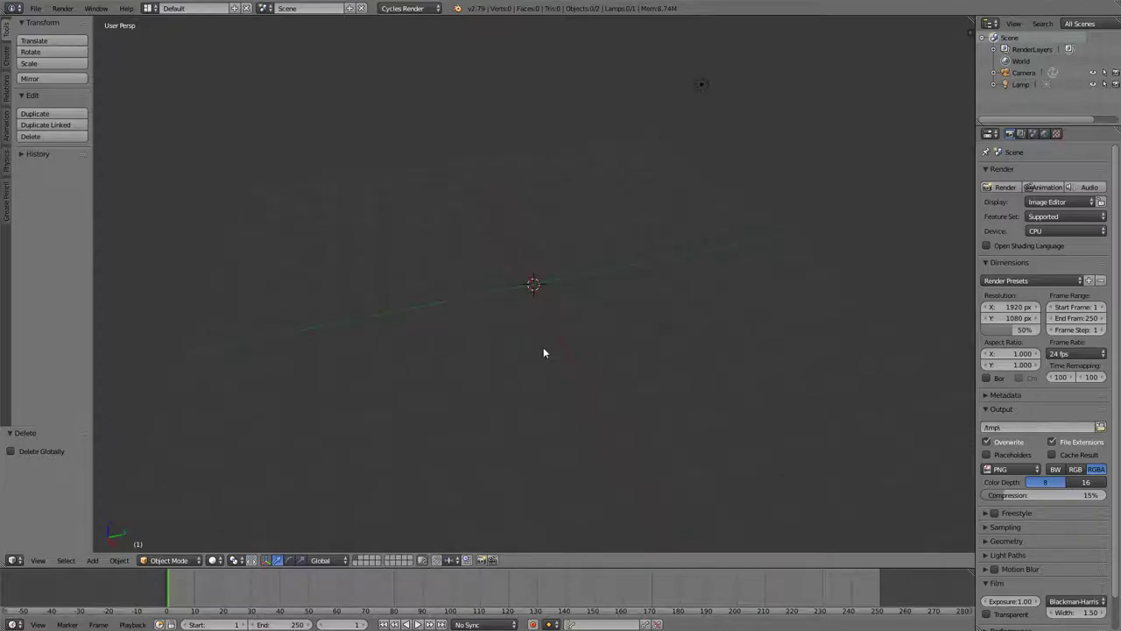
scroll(543, 347, "down", 2)
middle_click_drag(554, 282, 600, 291)
Step: Add a Mesh > Plane of radius 1 at the scene origin
key("shift+a")
key("shift+a")
mouse_move(569, 278)
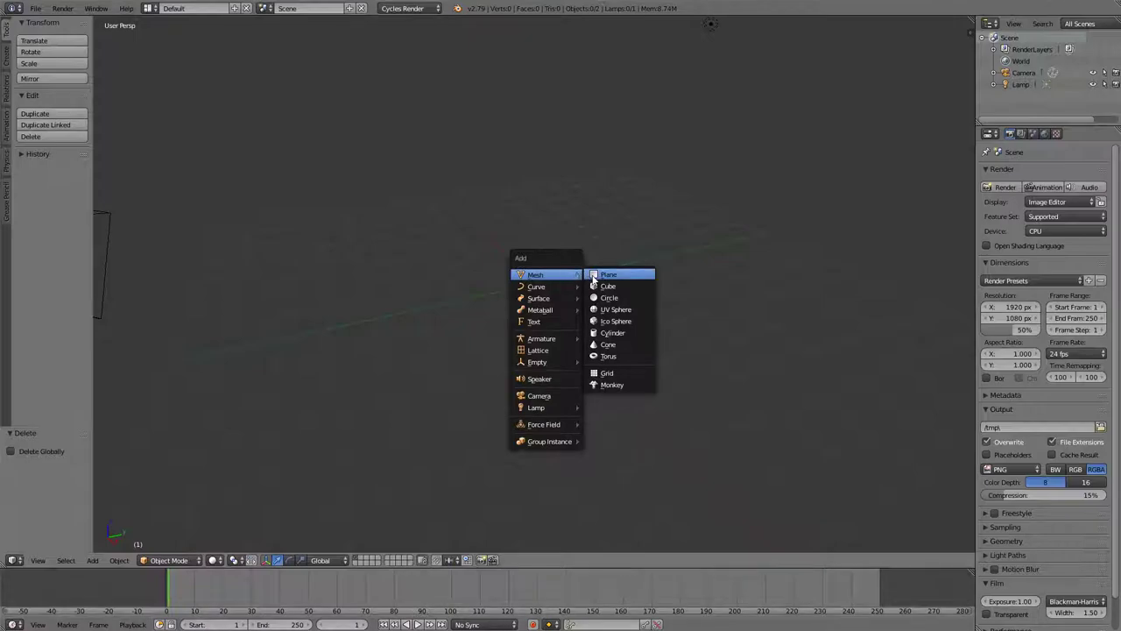
left_click(604, 274)
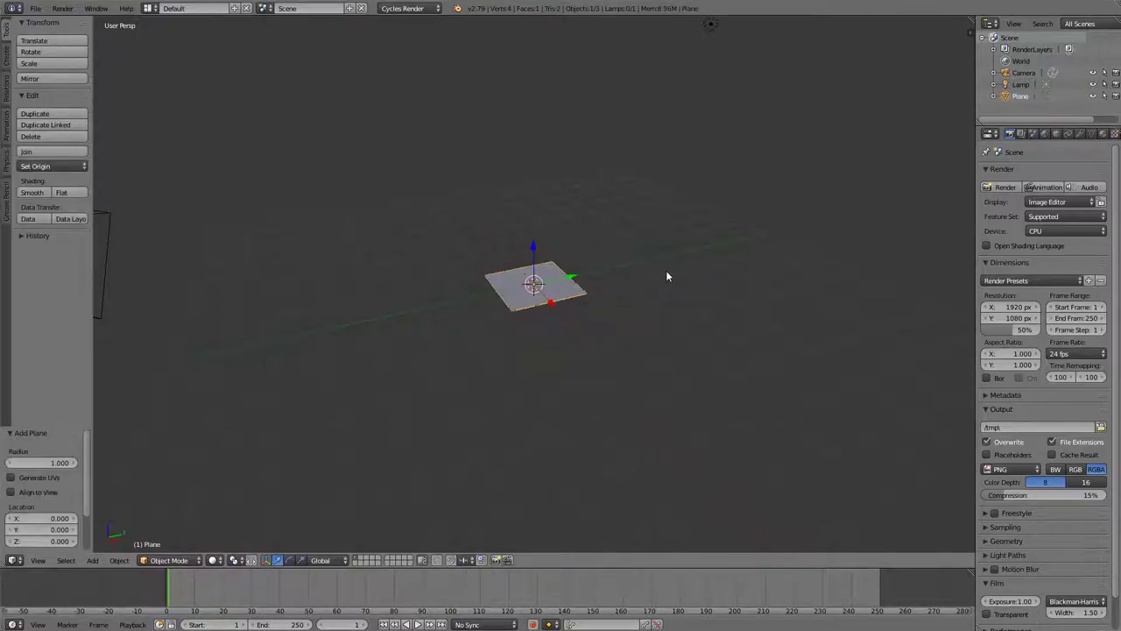
mouse_move(666, 276)
middle_mouse_down()
mouse_move(628, 230)
mouse_move(628, 260)
mouse_move(671, 283)
mouse_move(713, 278)
mouse_move(708, 229)
mouse_move(629, 243)
mouse_move(606, 303)
mouse_move(664, 321)
mouse_move(687, 302)
mouse_move(681, 274)
middle_mouse_up()
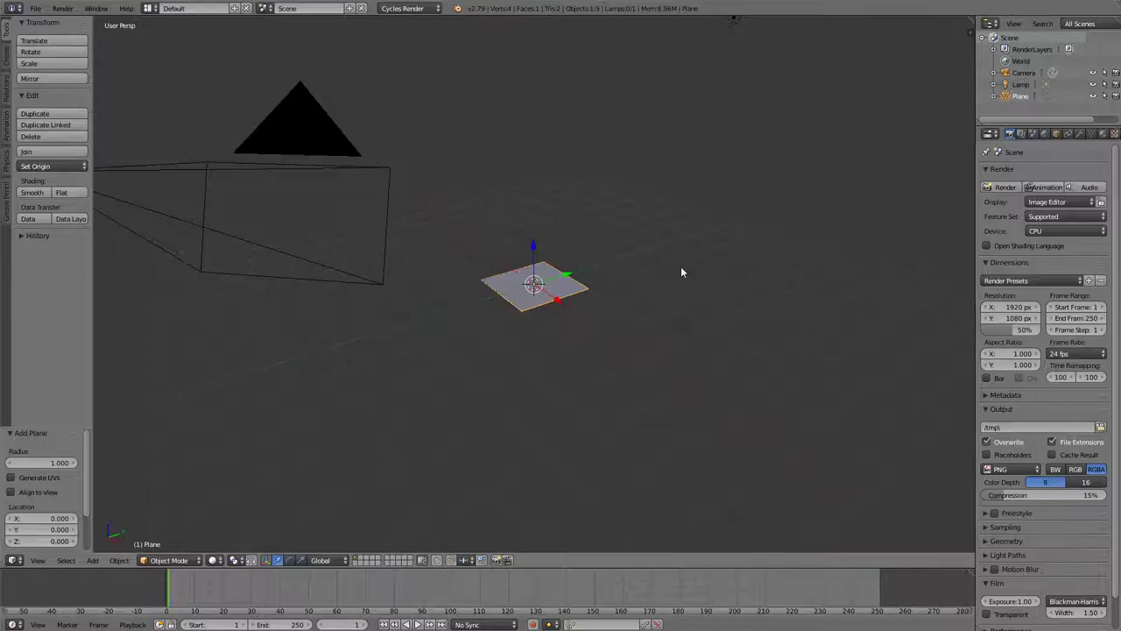
Step: Scale the plane uniformly by about 7.97 into a large floor
key("s")
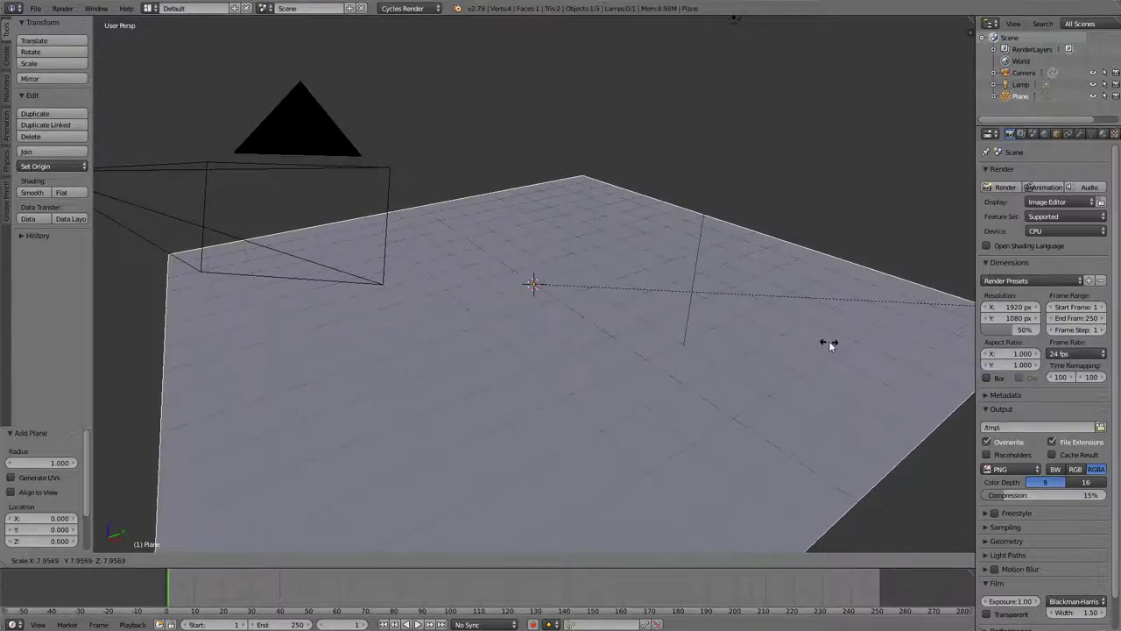
left_click(831, 341)
middle_click_drag(387, 258, 543, 384)
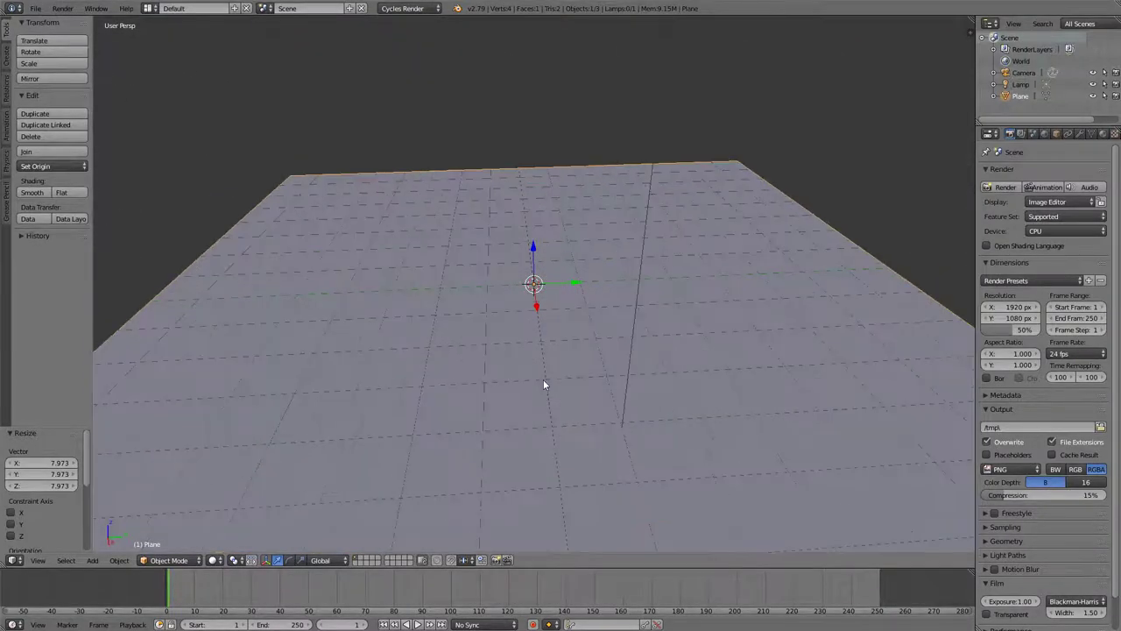
mouse_move(595, 231)
middle_mouse_down()
mouse_move(578, 242)
mouse_move(633, 261)
mouse_move(585, 226)
mouse_move(593, 251)
mouse_move(574, 234)
middle_mouse_up()
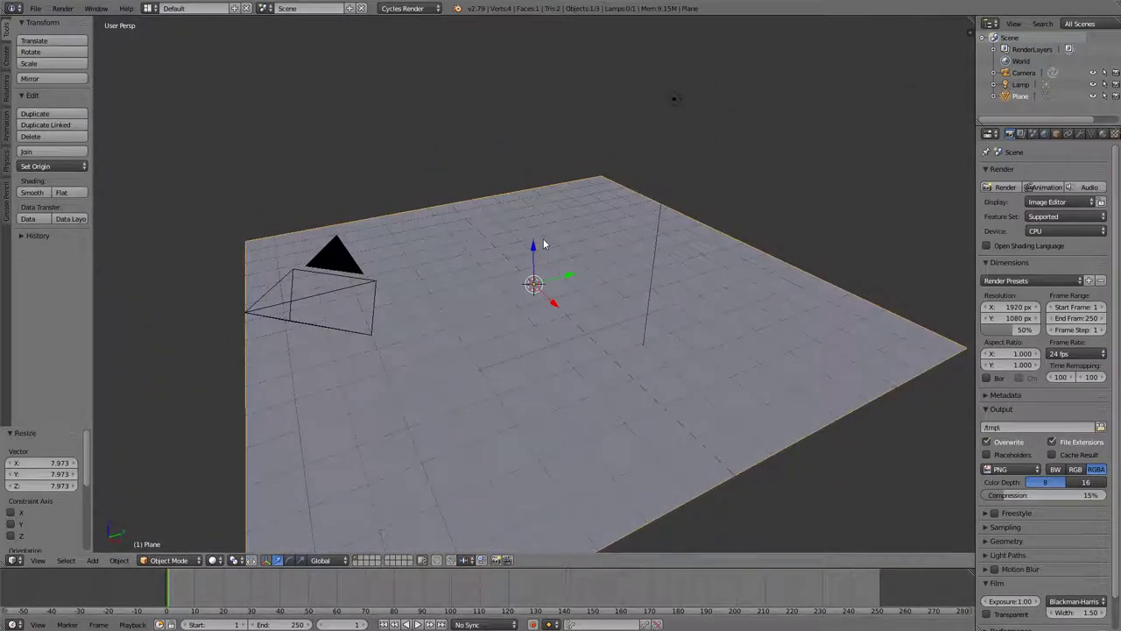
scroll(549, 312, "up", 2)
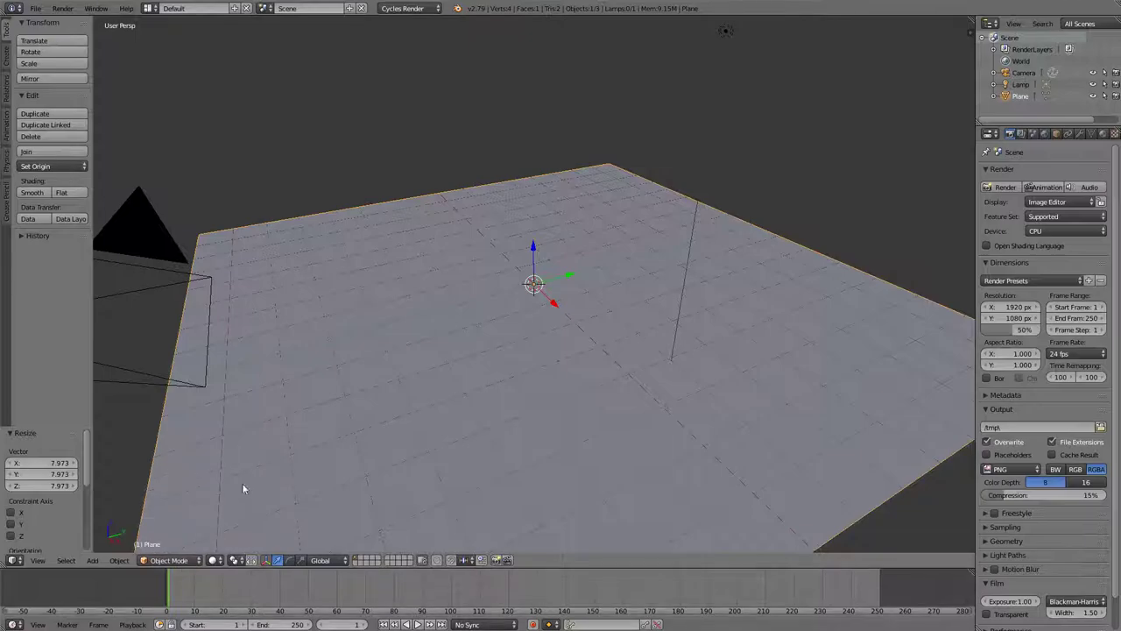
Step: In Edit Mode, subdivide the plane five times to 1,024 faces, then deselect everything
key("Tab")
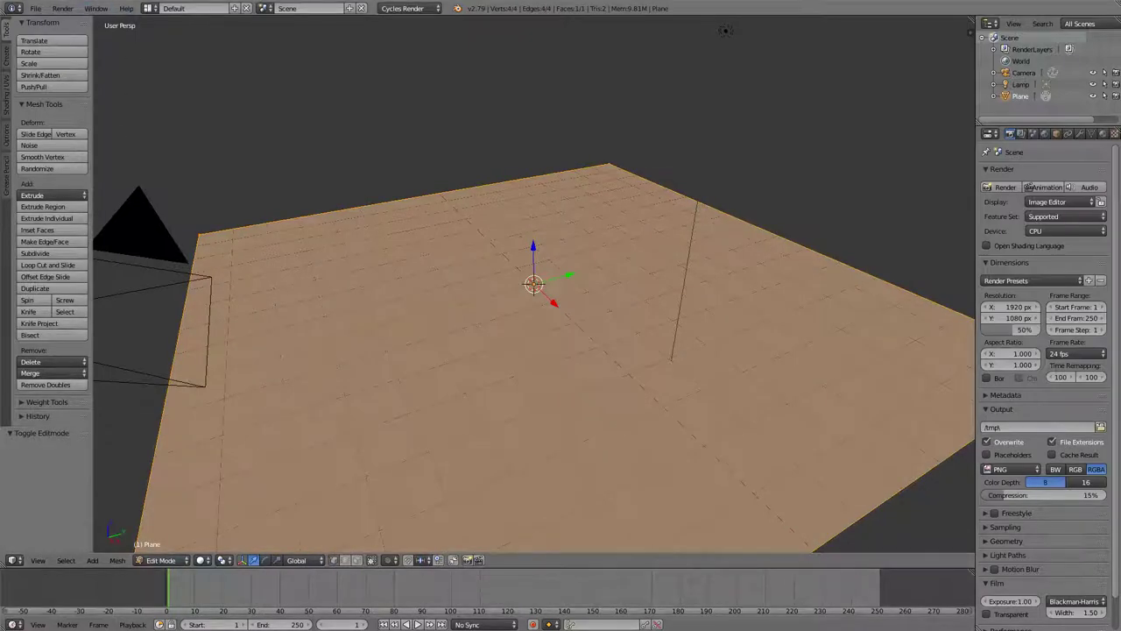
left_click(36, 253)
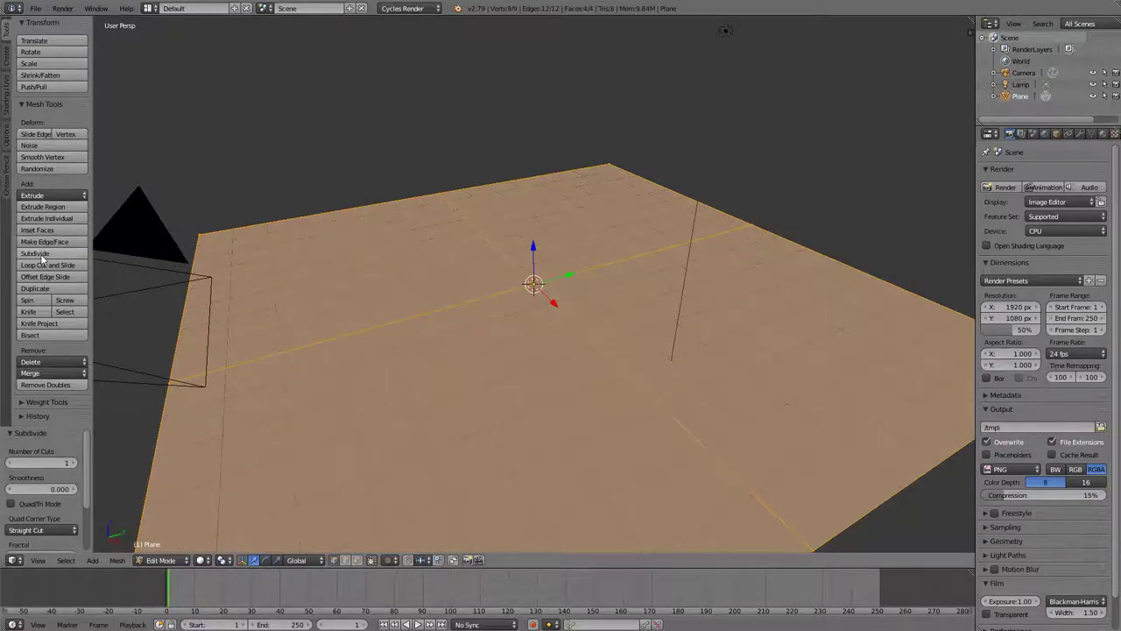
left_click(41, 256)
left_click(41, 256)
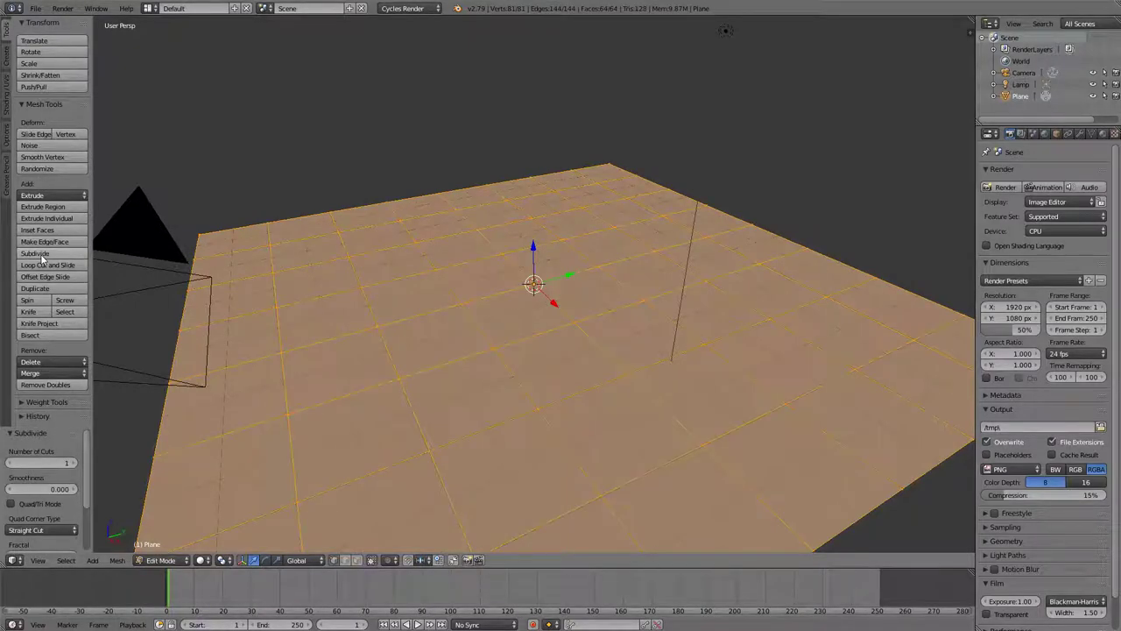
left_click(41, 256)
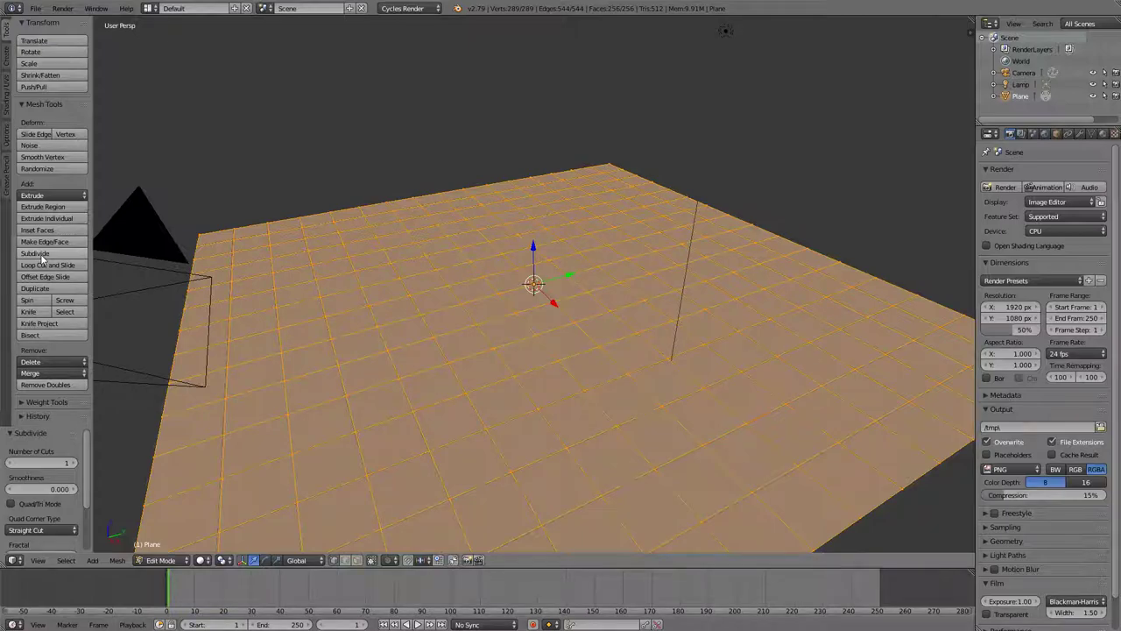
left_click(40, 255)
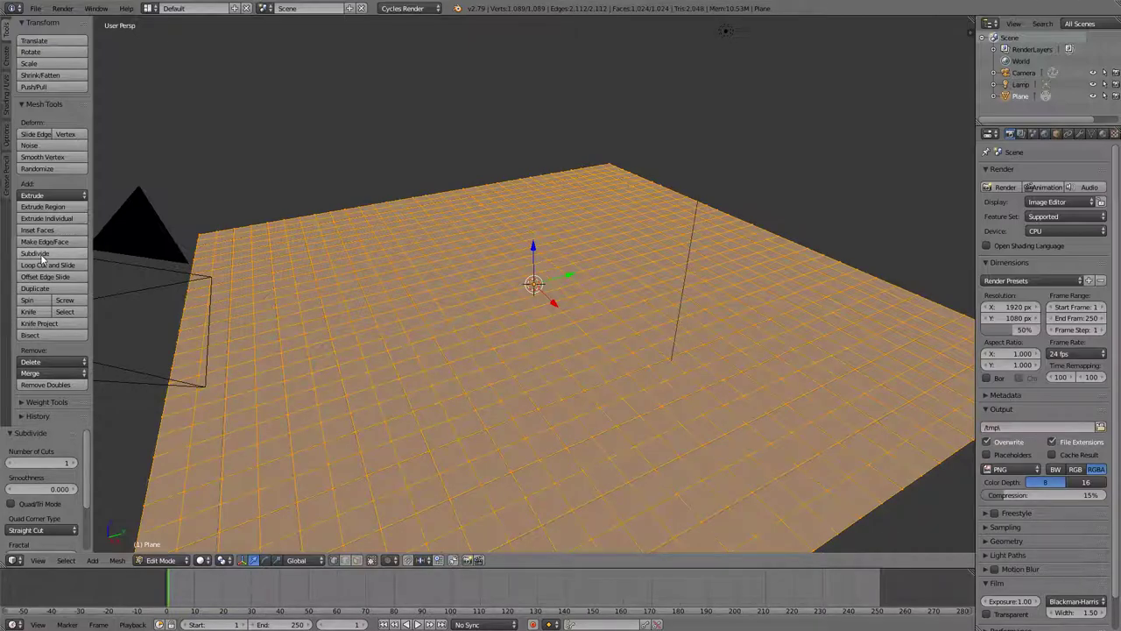
middle_click_drag(361, 258, 608, 325)
key("a")
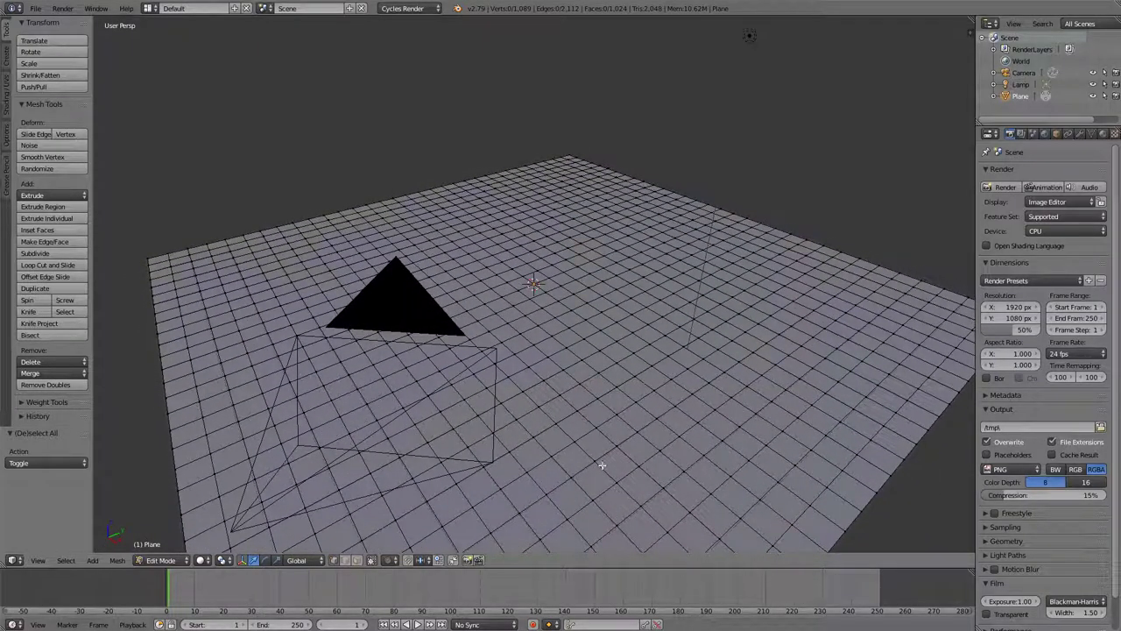
key("Tab")
middle_click_drag(203, 488, 587, 369)
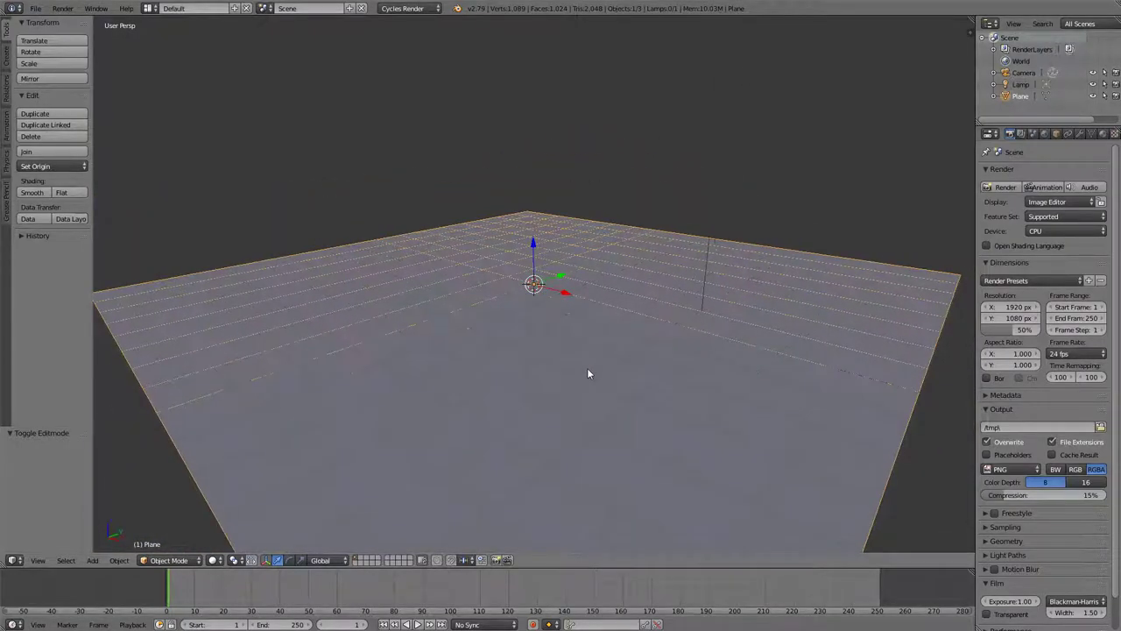
key("Tab")
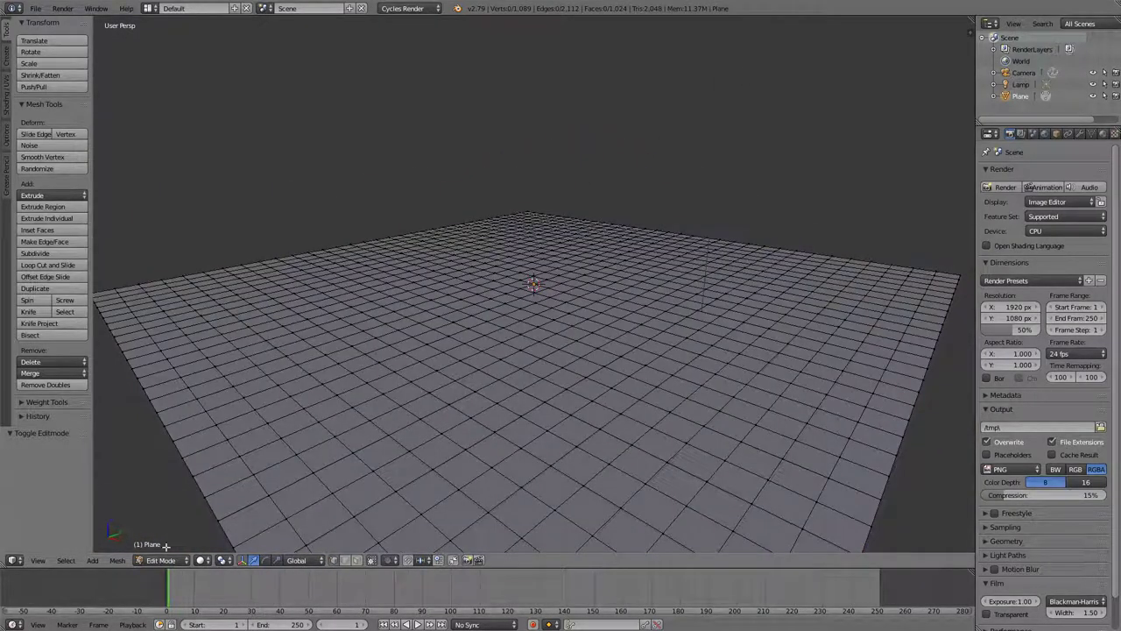
middle_click_drag(626, 383, 622, 346)
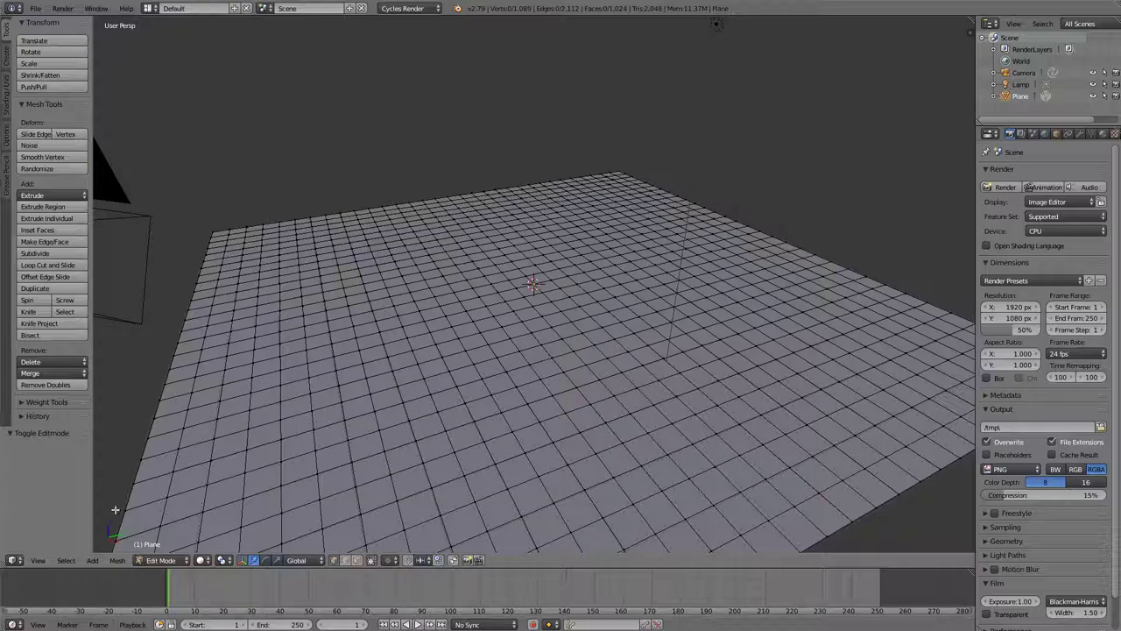
Step: Switch to vertex select mode and pick three scattered vertices on the grid
left_click(356, 561)
left_click(334, 561)
right_click(361, 363)
middle_click_drag(431, 345, 475, 368)
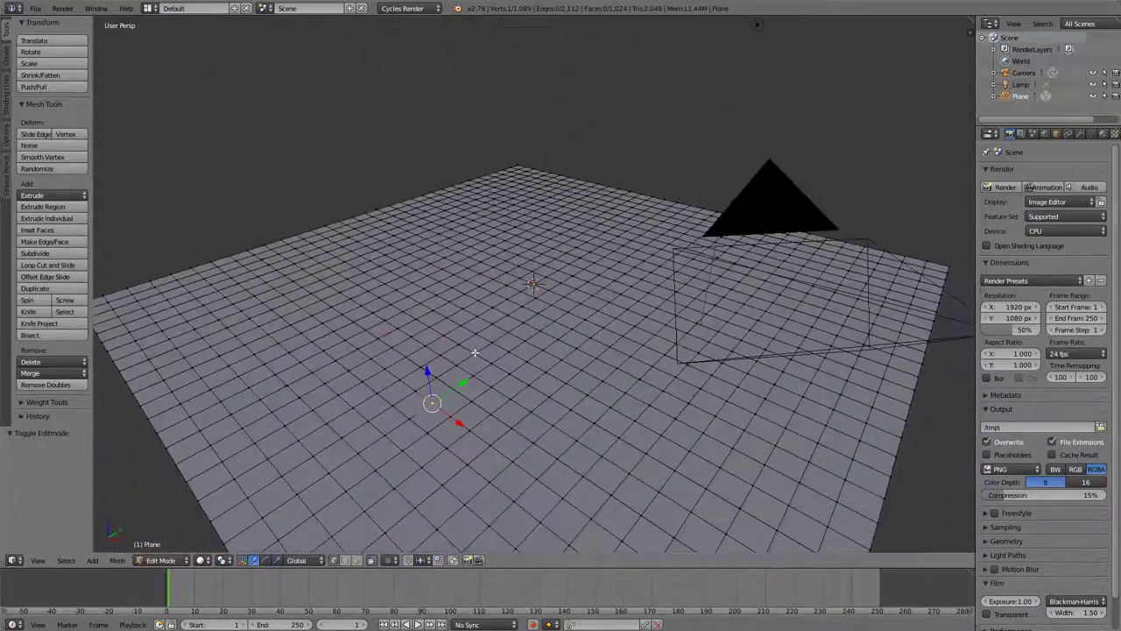
right_click(472, 402)
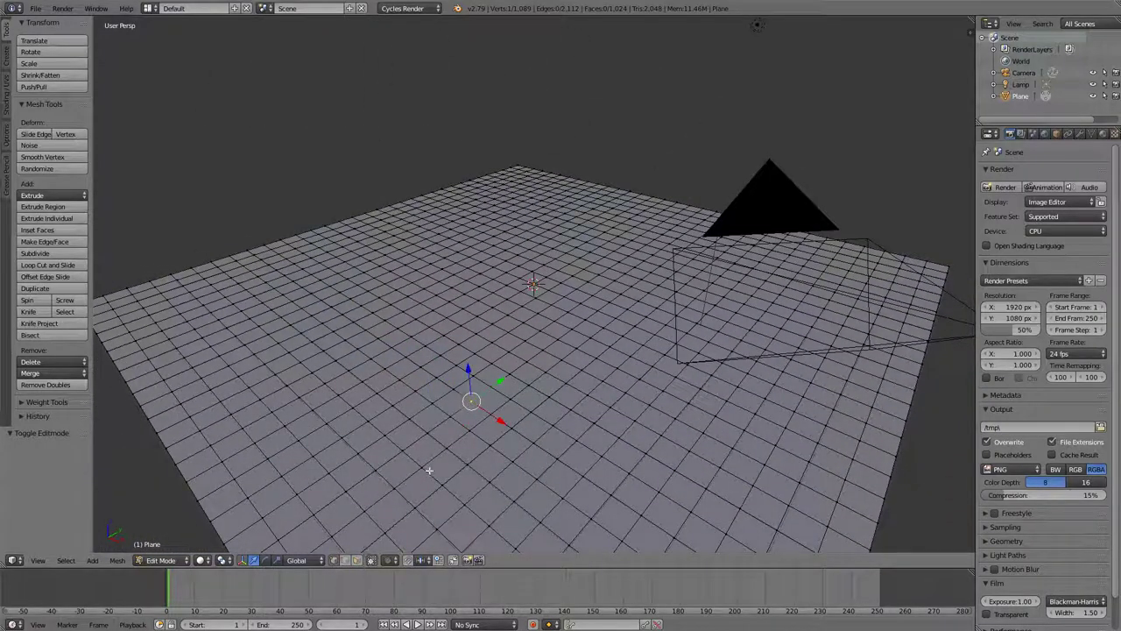
right_click(409, 391)
right_click(372, 364)
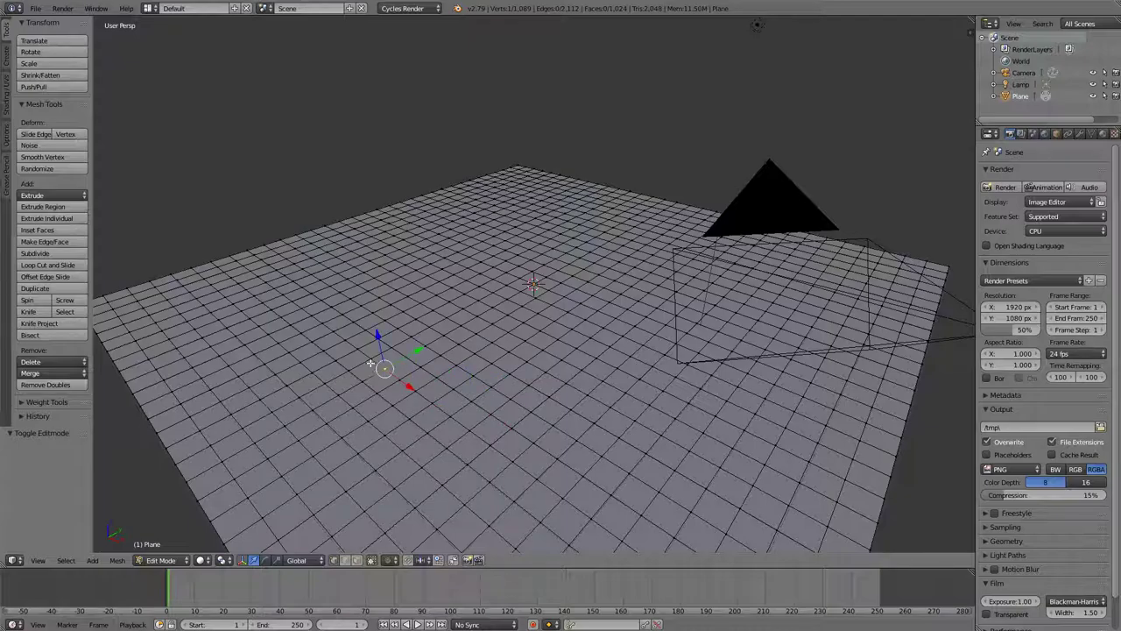
right_click(475, 408, "shift")
middle_click_drag(521, 419, 469, 409)
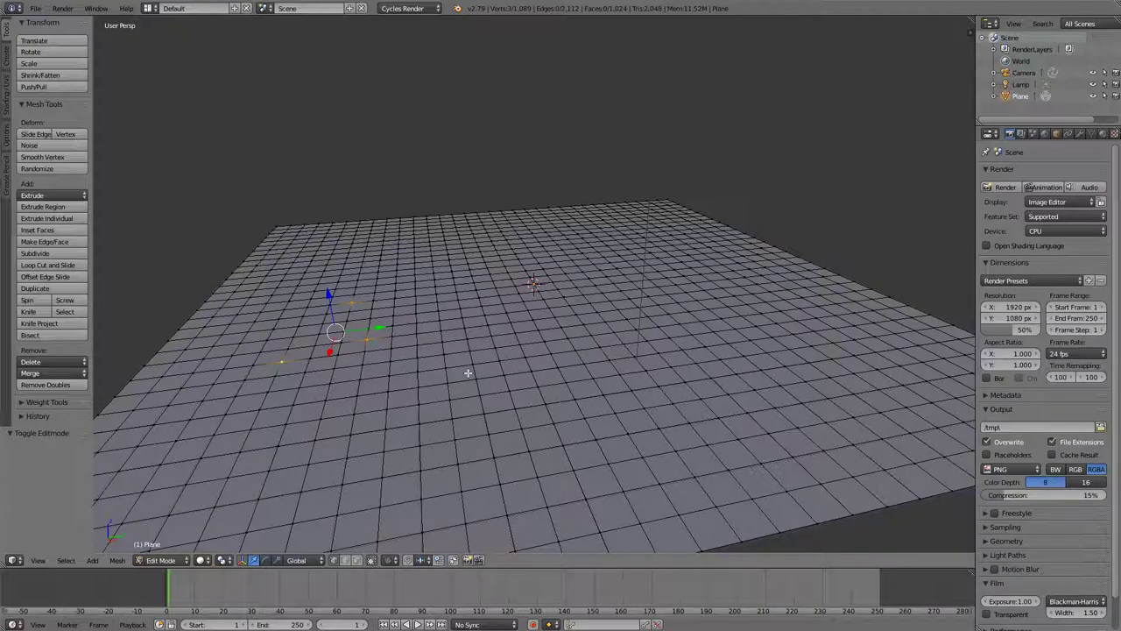
Step: Trial-raise the three points along Z, then undo so the plane is flat
key("g")
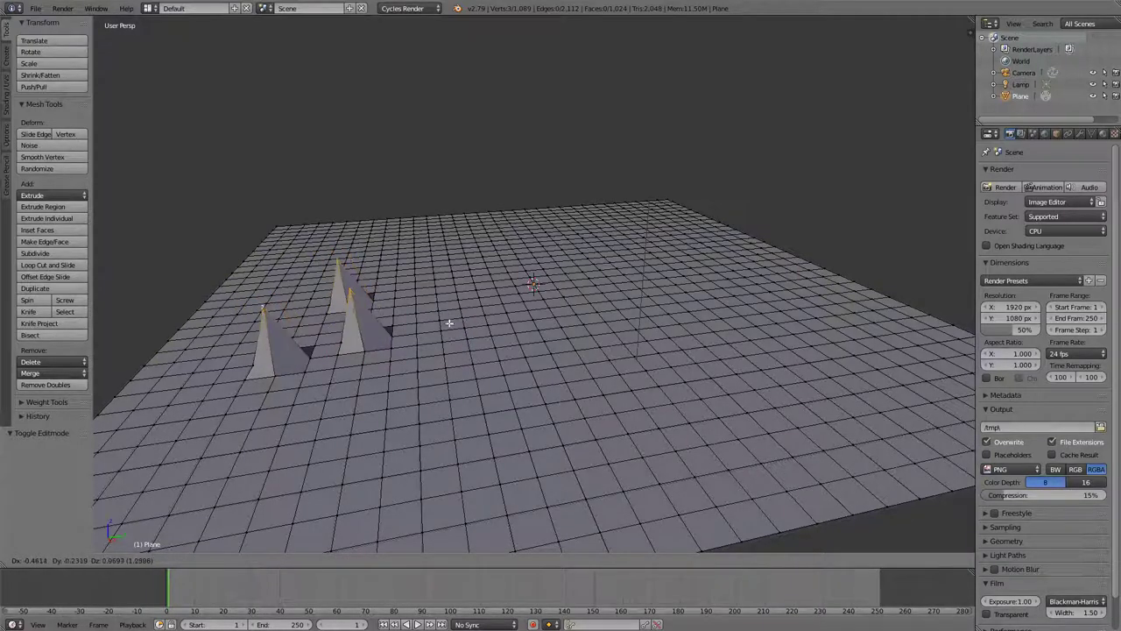
key("z")
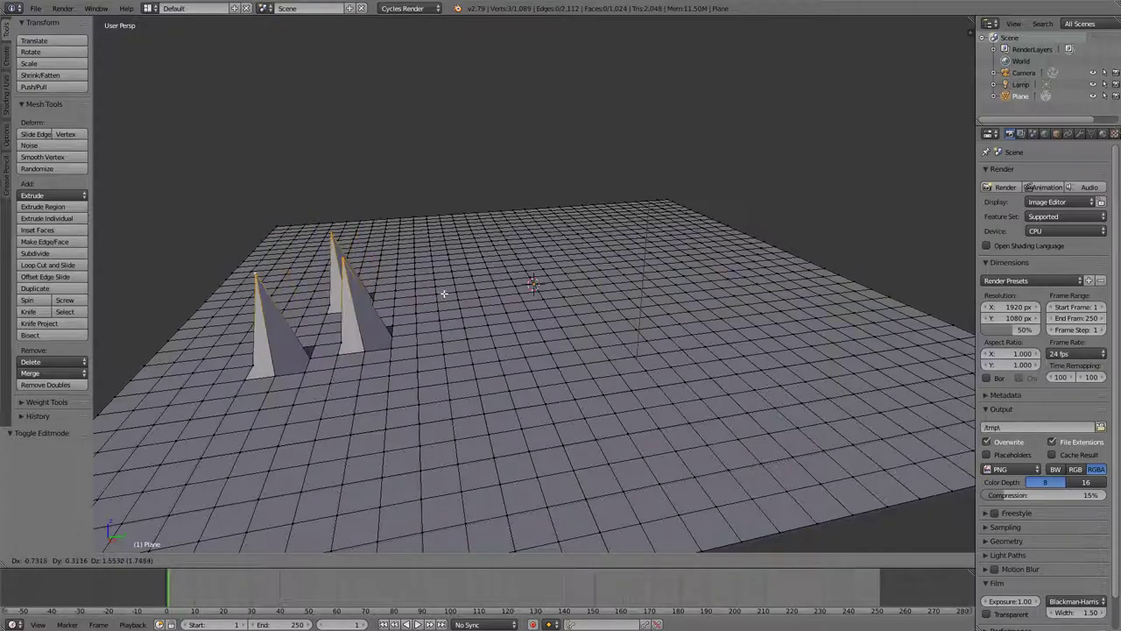
left_click(446, 296)
middle_click_drag(461, 295, 365, 302)
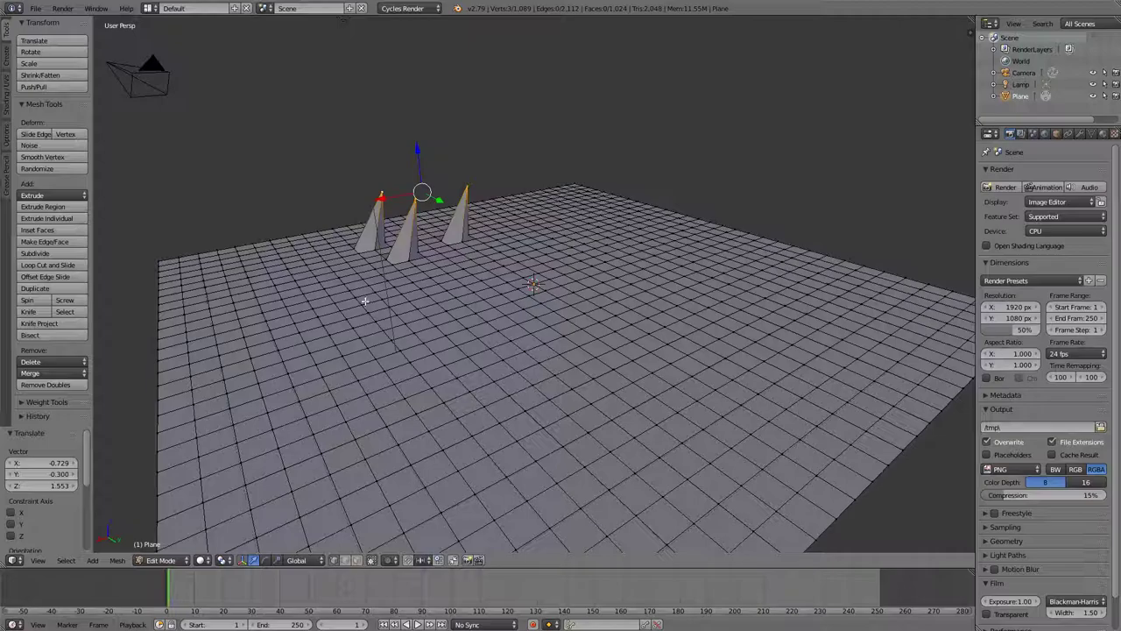
key("ctrl+z")
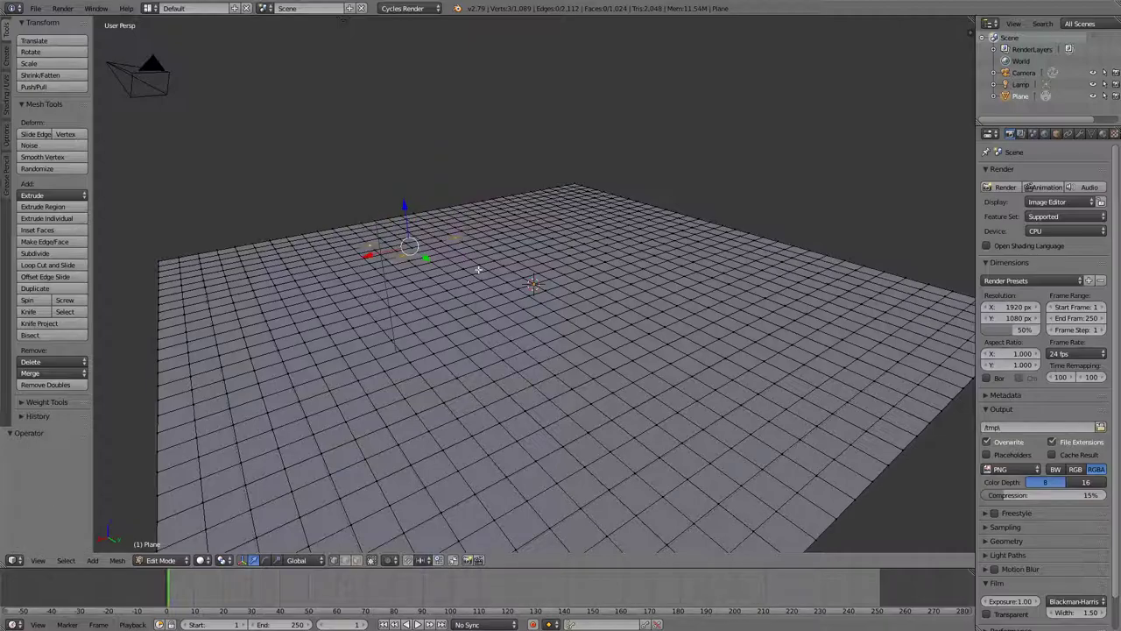
middle_click_drag(479, 270, 535, 294)
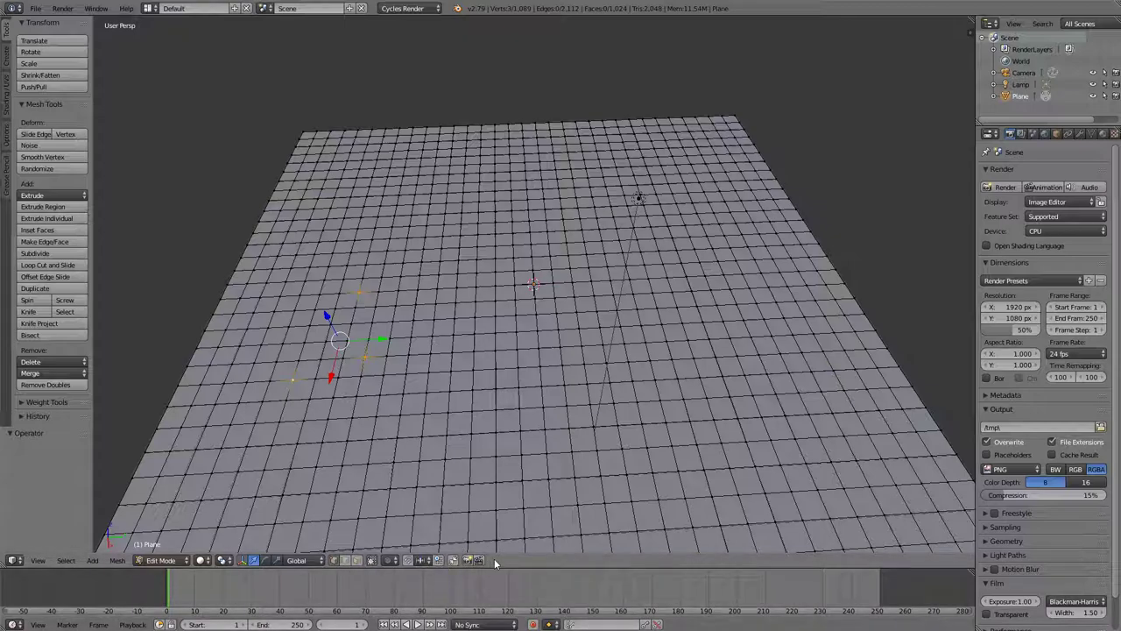
Step: Cancel a trial grab of the three points and turn on proportional editing
left_click(391, 561)
key("g")
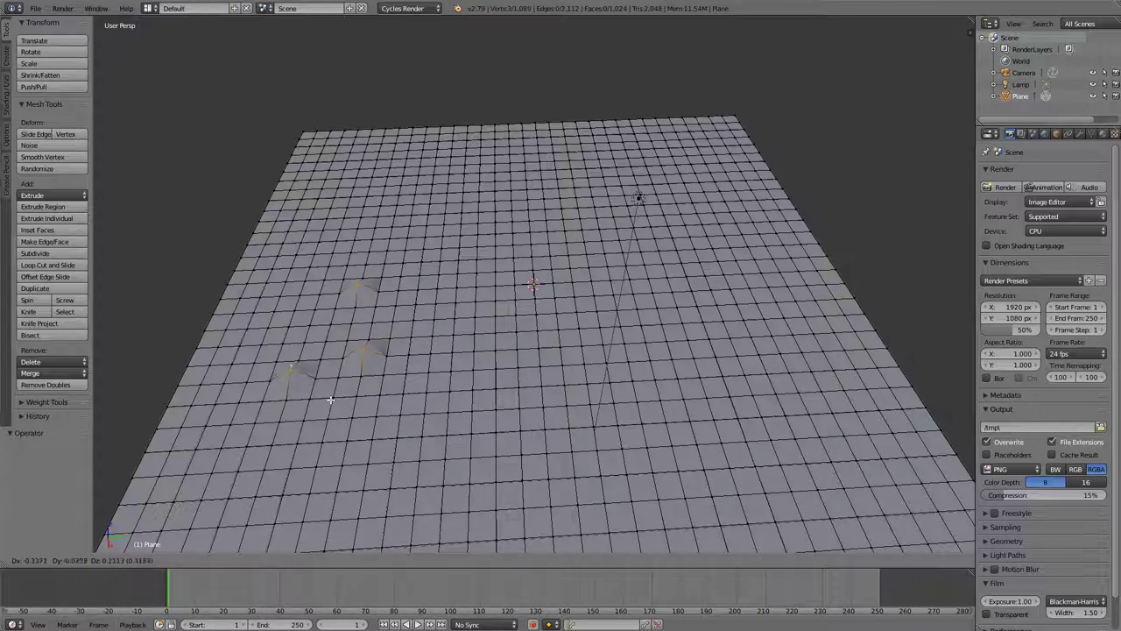
key("Escape")
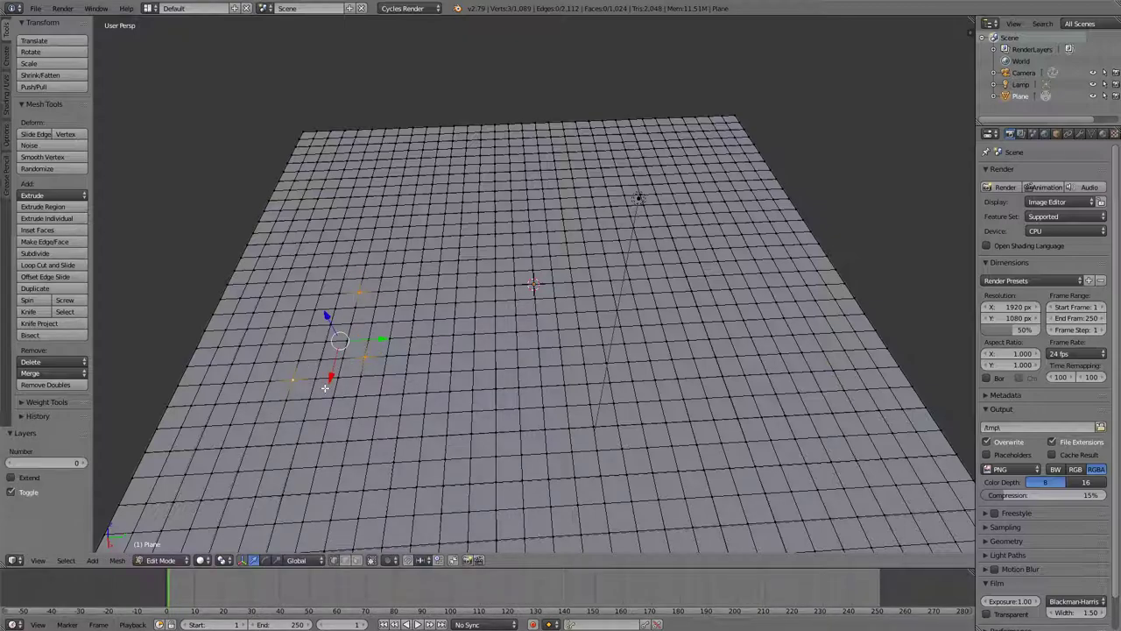
key("o")
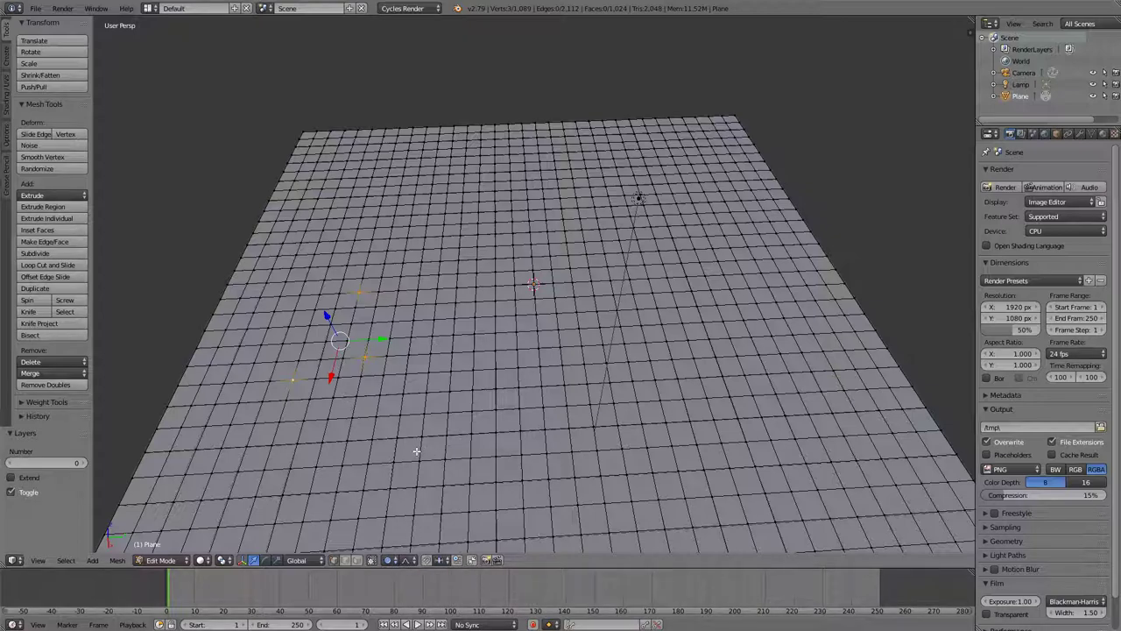
Step: With Smooth falloff, lift the three points 1.66 along Z into a broad hill, then deselect
left_click(408, 561)
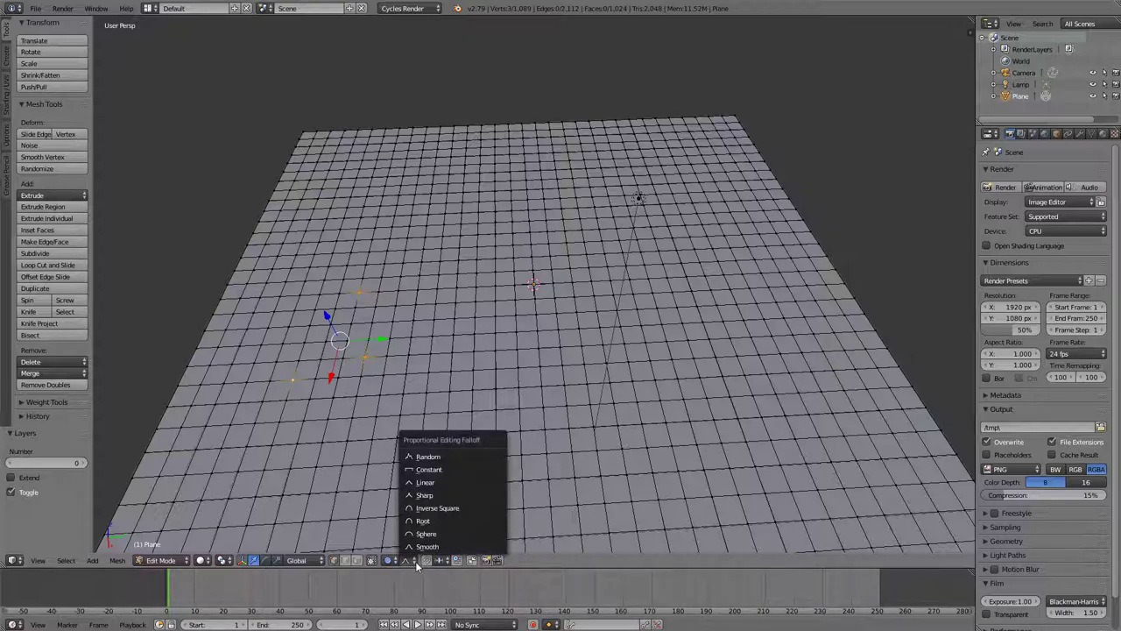
left_click(426, 547)
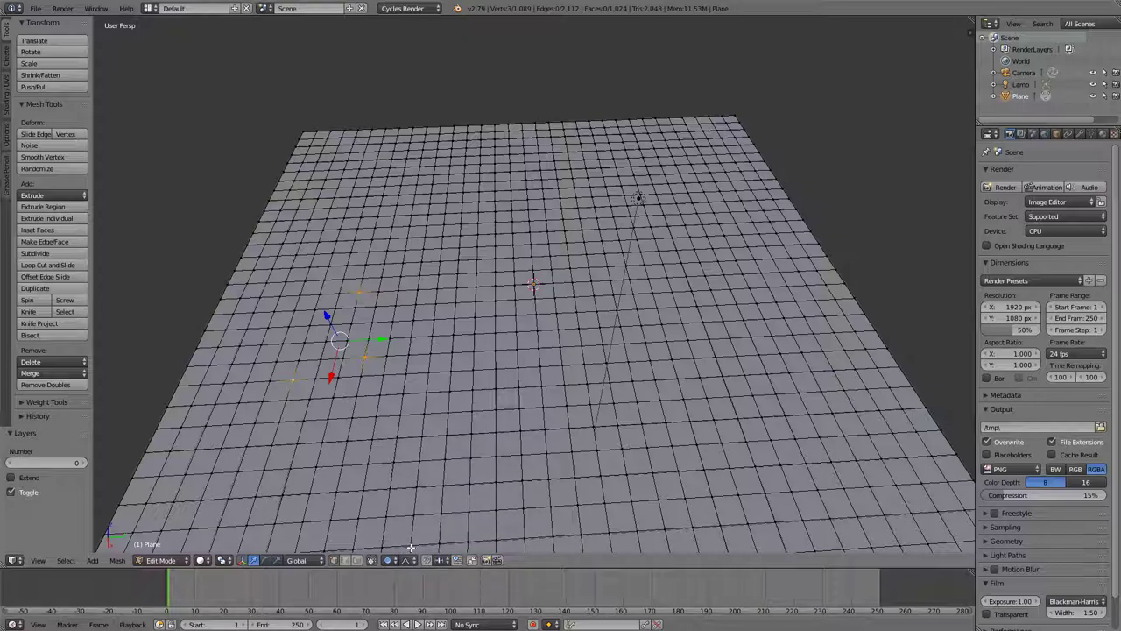
key("g")
key("z")
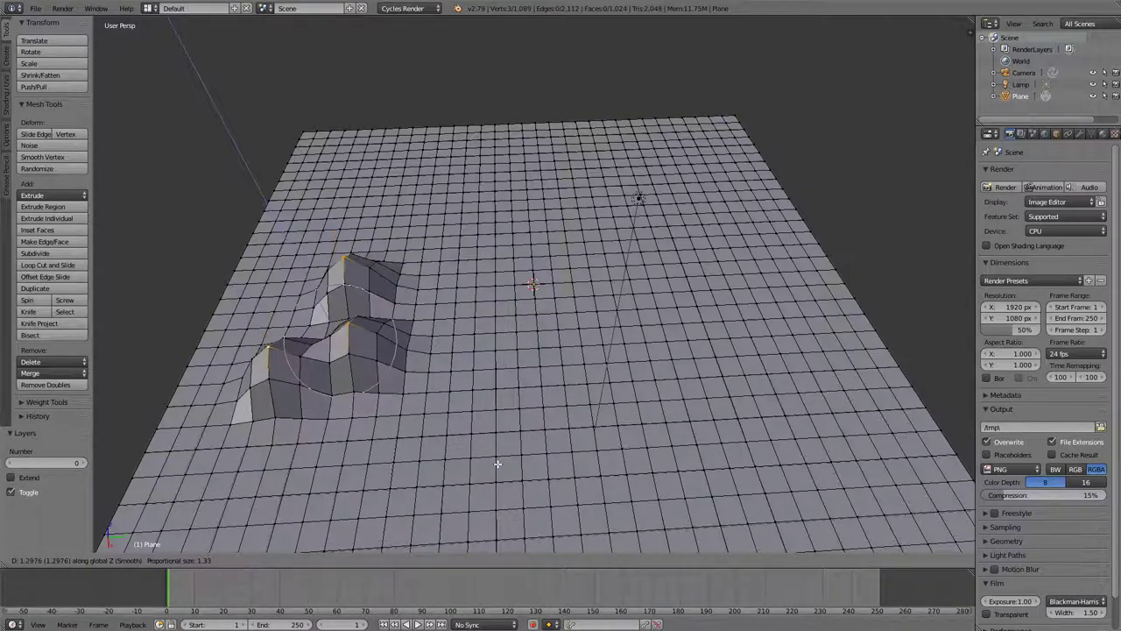
scroll(495, 438, "down", 2)
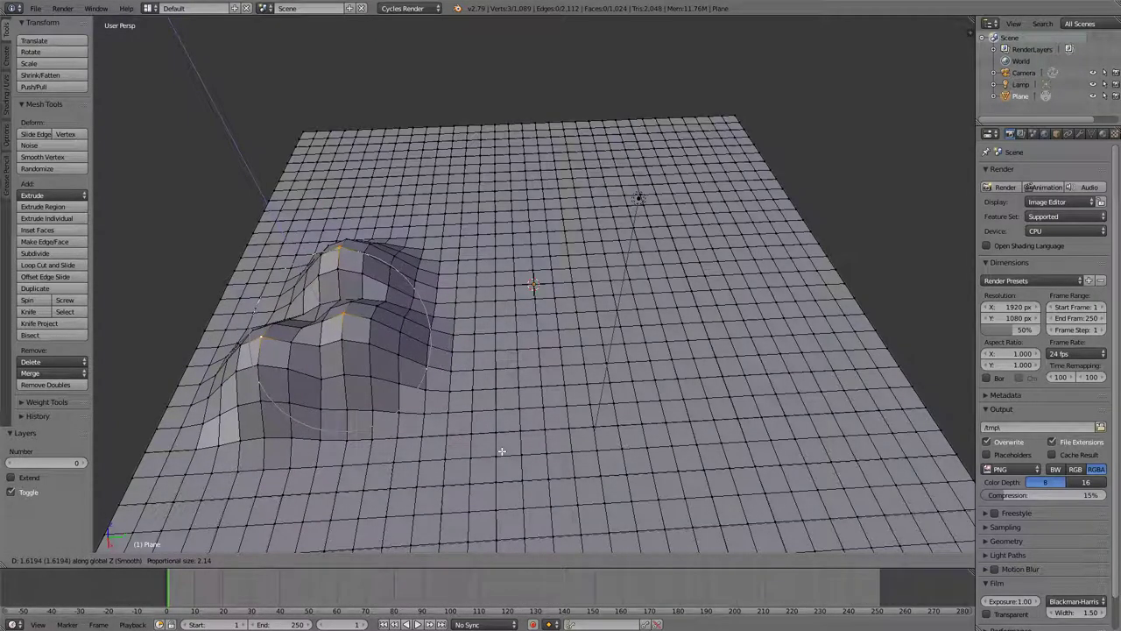
scroll(503, 451, "down", 15)
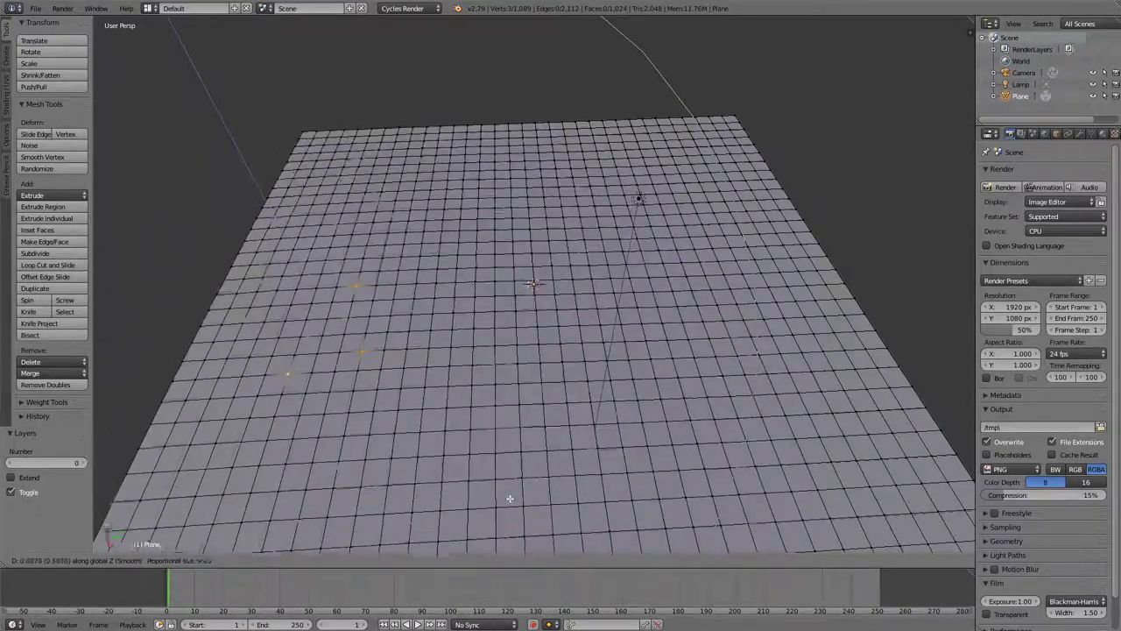
scroll(525, 448, "up", 4)
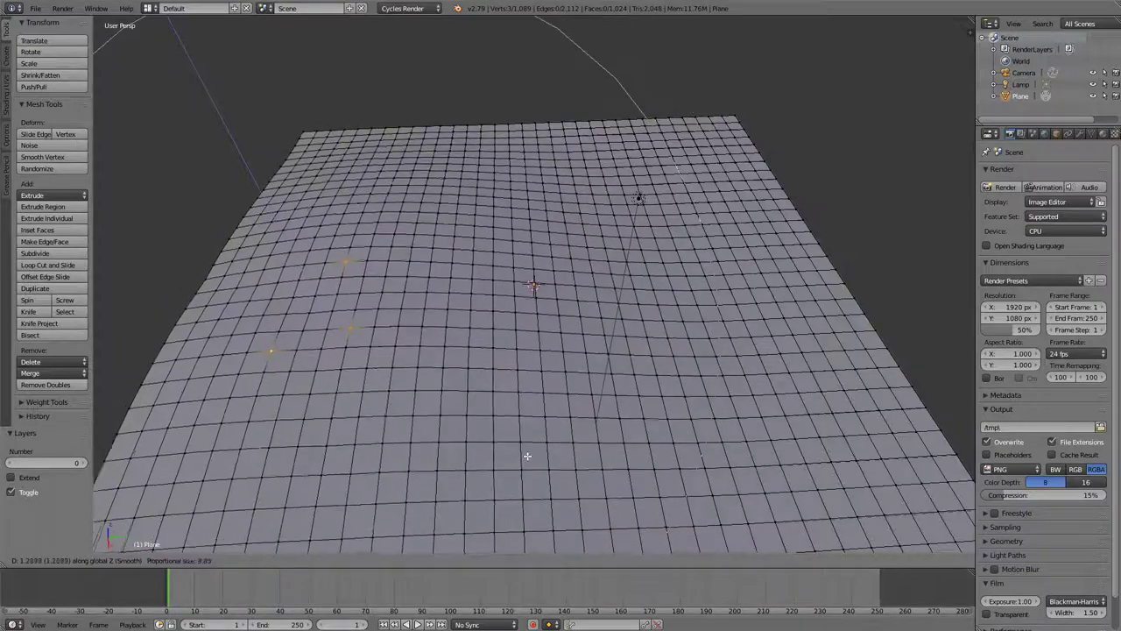
scroll(524, 452, "up", 6)
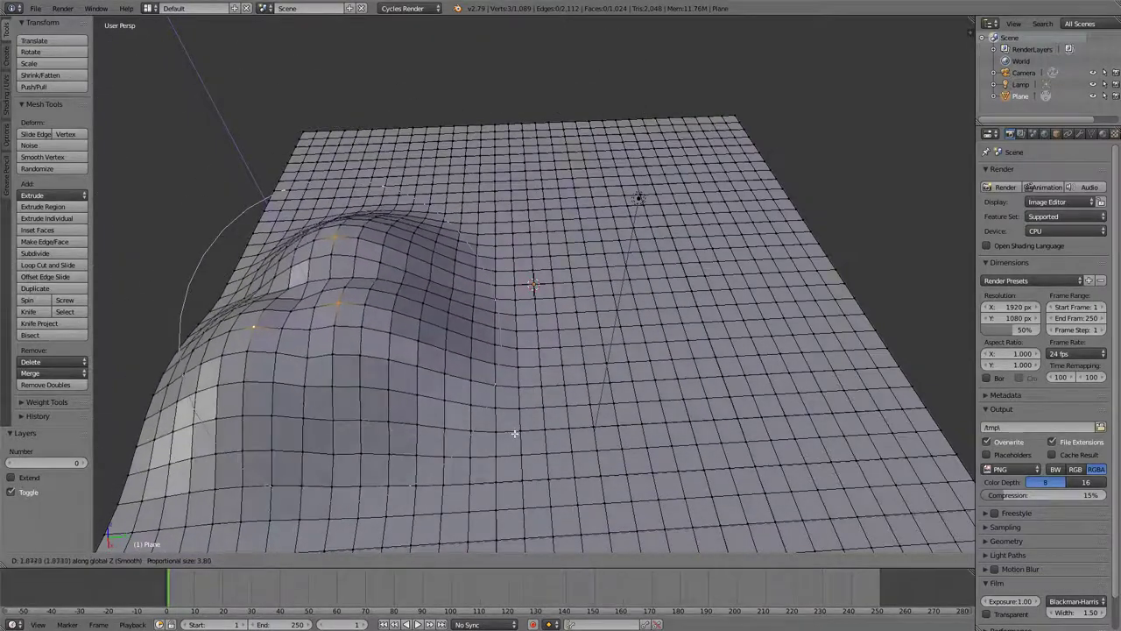
scroll(516, 442, "up", 4)
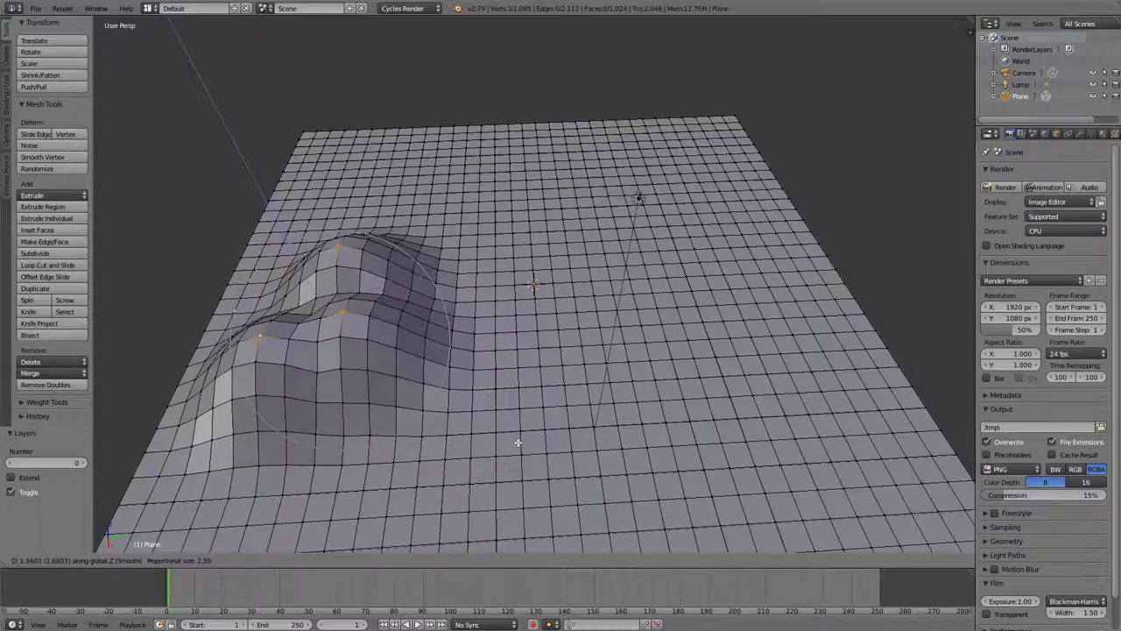
left_click(518, 443)
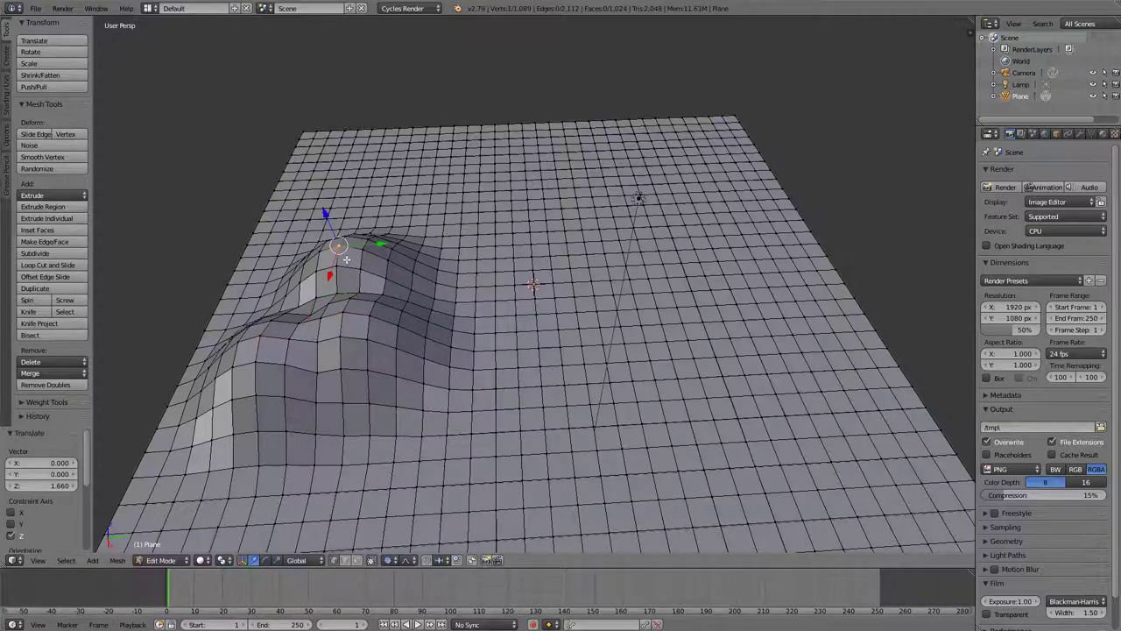
key("a")
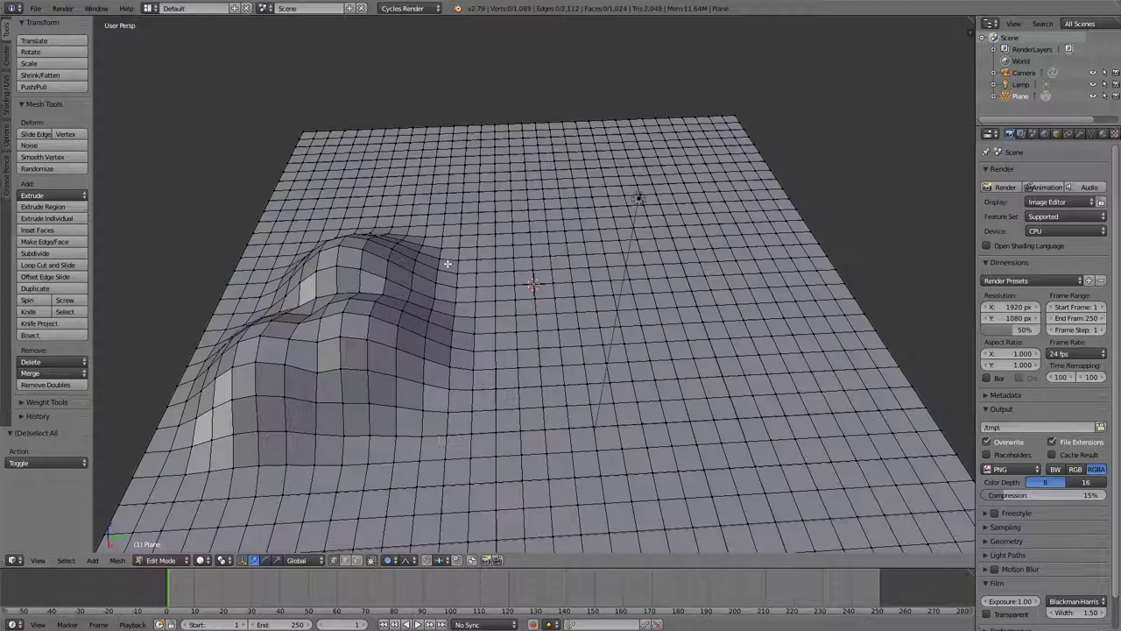
Step: Pull the left hill's peak vertex higher and lower a slope point slightly
right_click(340, 248)
key("g")
key("z")
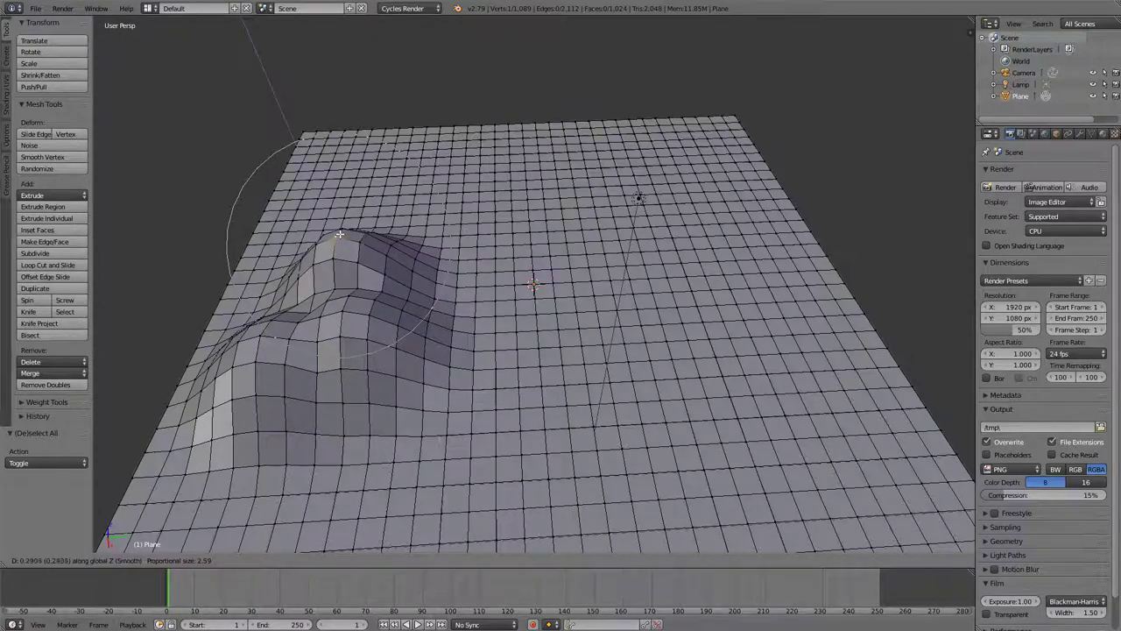
left_click(326, 187)
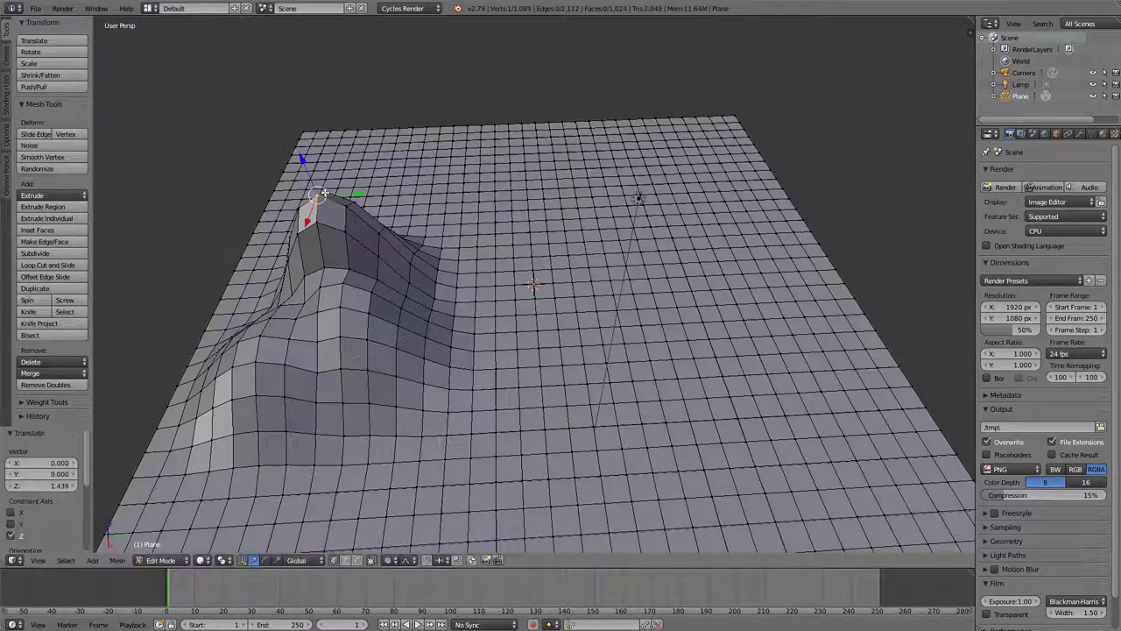
right_click(265, 336)
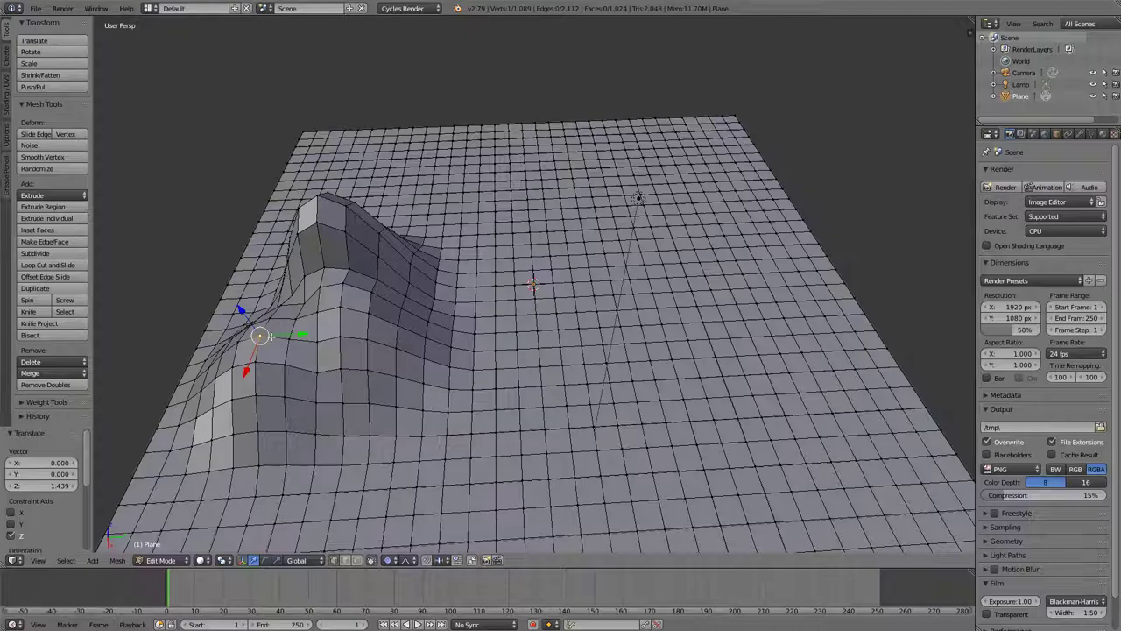
key("g")
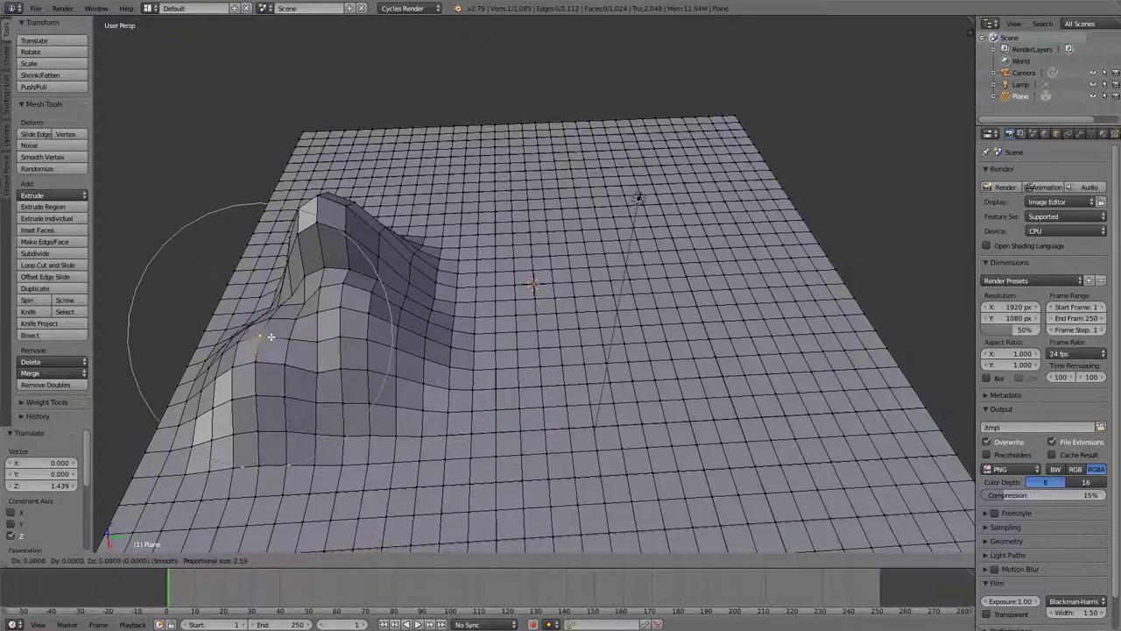
key("z")
scroll(271, 341, "up", 7)
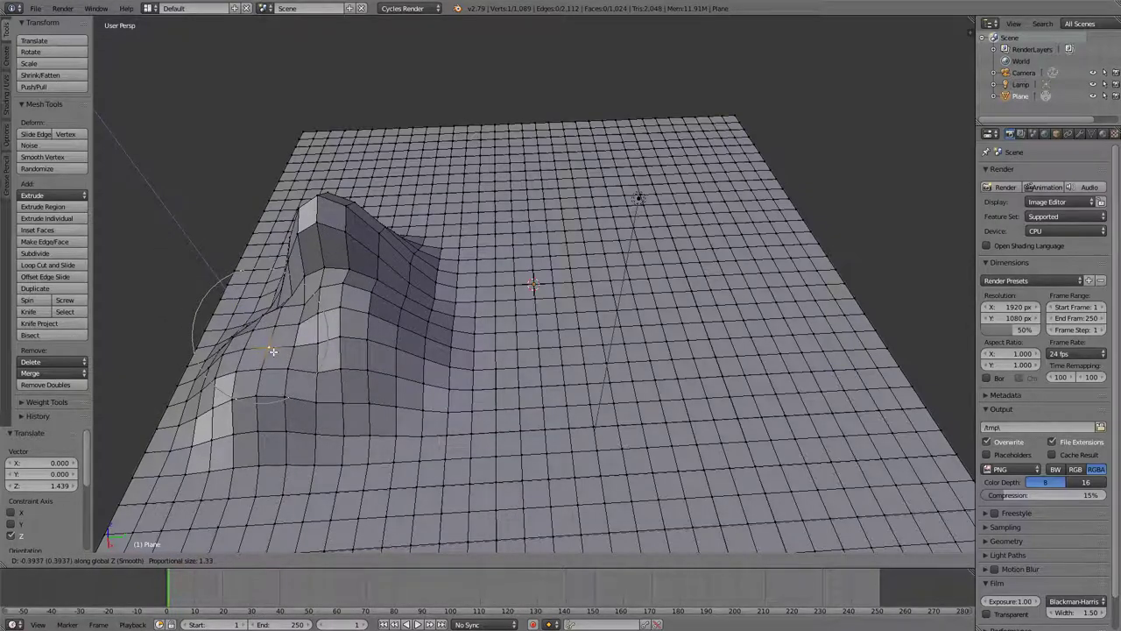
left_click(273, 353)
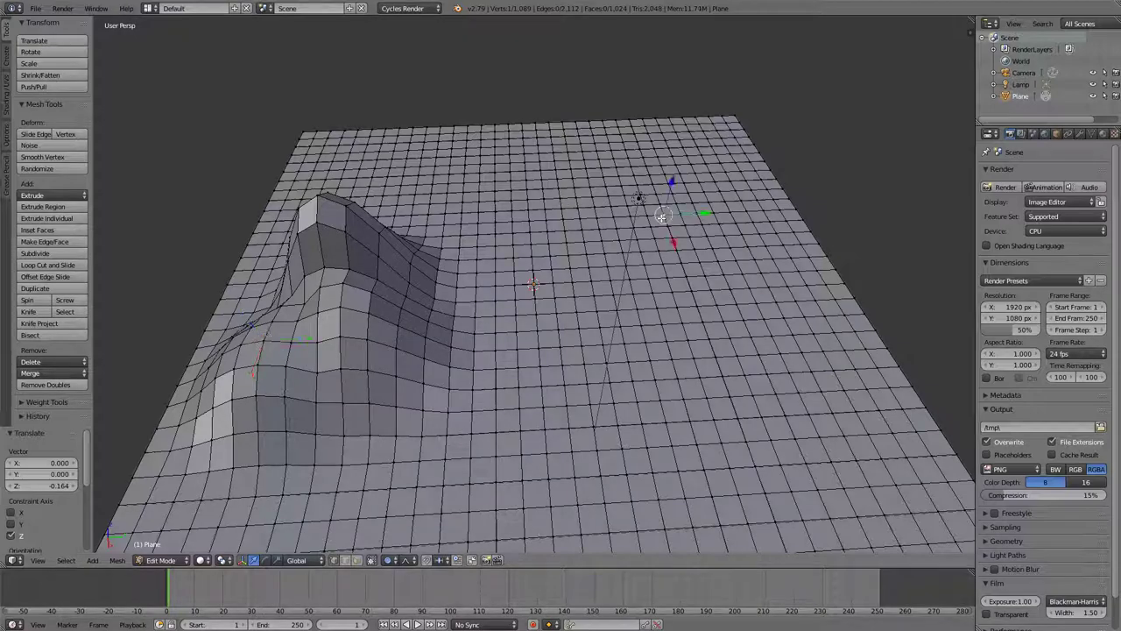
Step: Raise two right-side points into peaks, making the nearer one taller
right_click(753, 281, "shift")
key("g")
key("z")
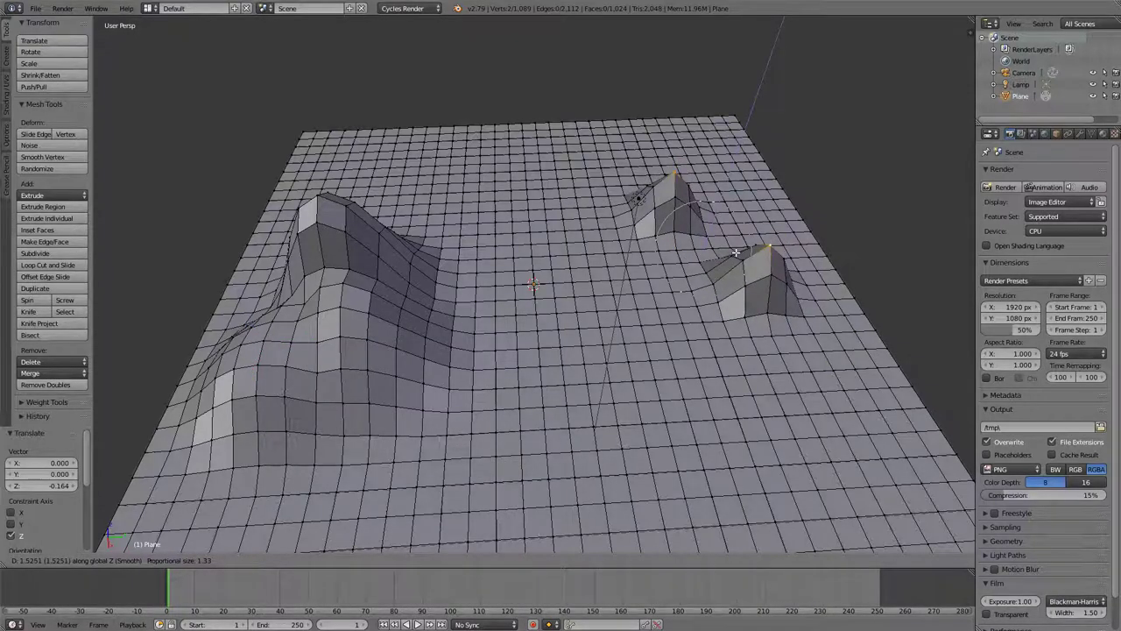
left_click(736, 252)
right_click(701, 263)
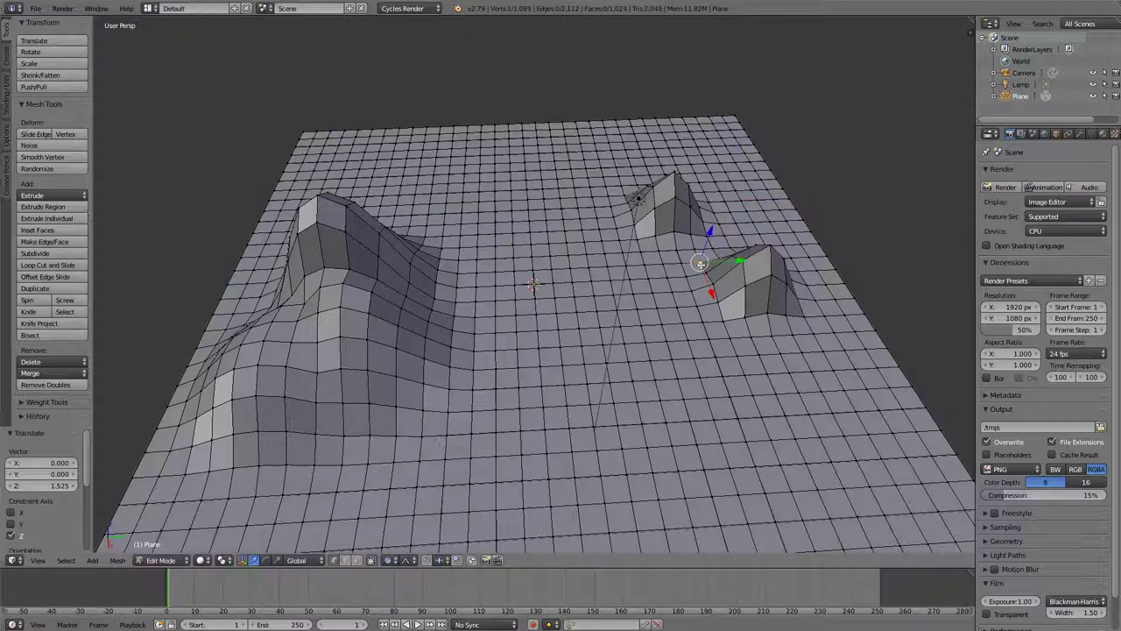
key("g")
key("z")
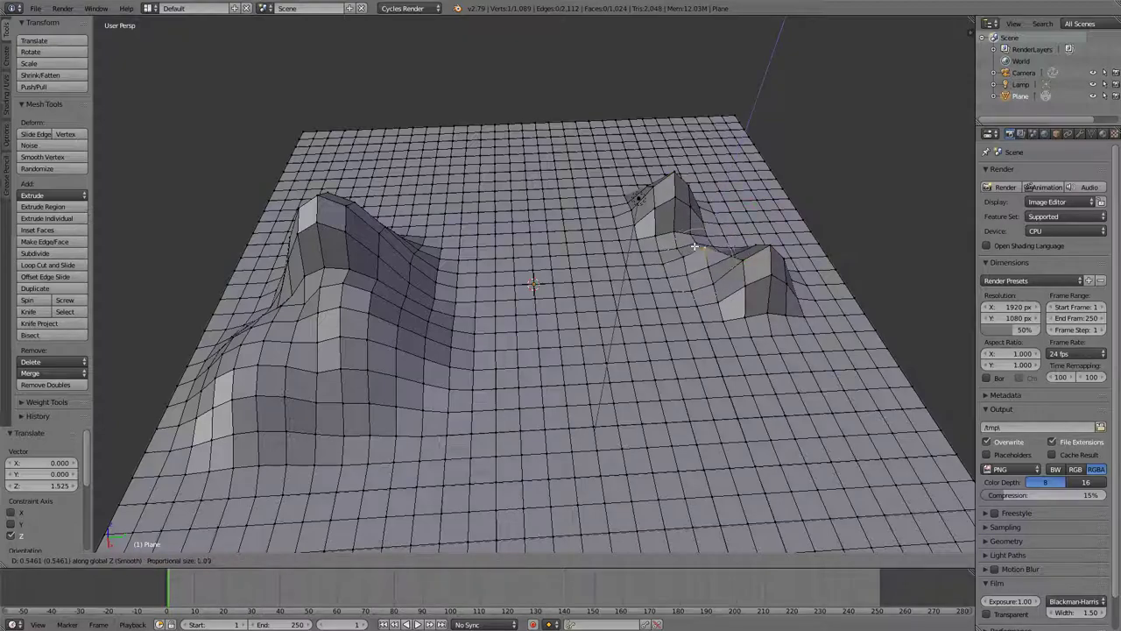
left_click(706, 173)
middle_click_drag(706, 173, 798, 202)
Step: Lift three lower-right vertices vertically into another peak, then frame the whole terrain
right_click(869, 340)
right_click(826, 351, "shift")
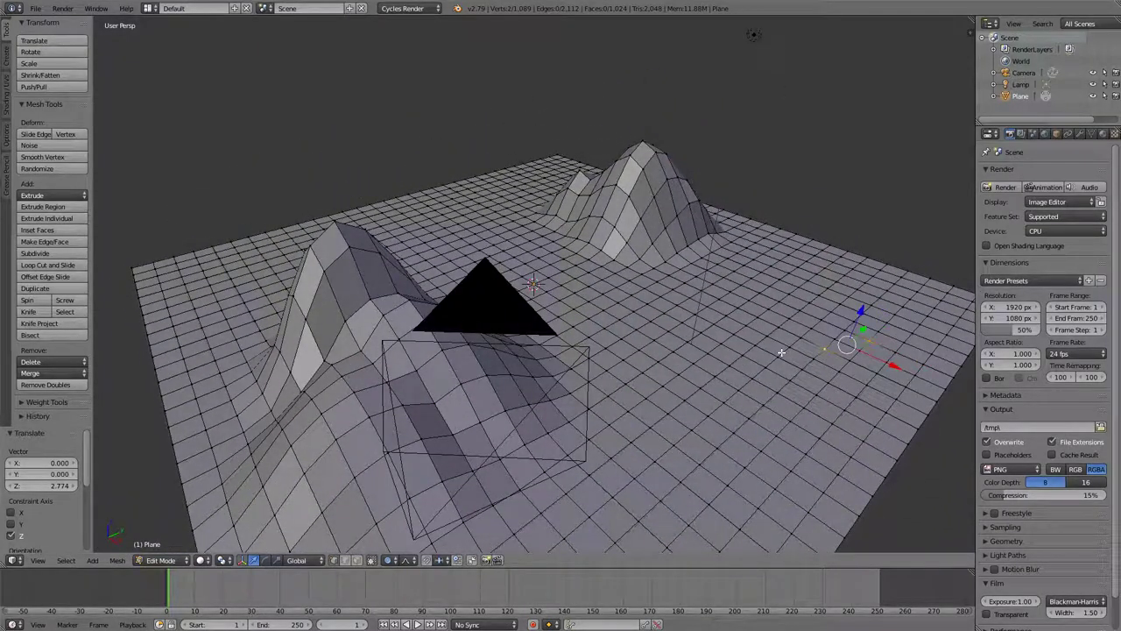
right_click(682, 325, "shift")
key("g")
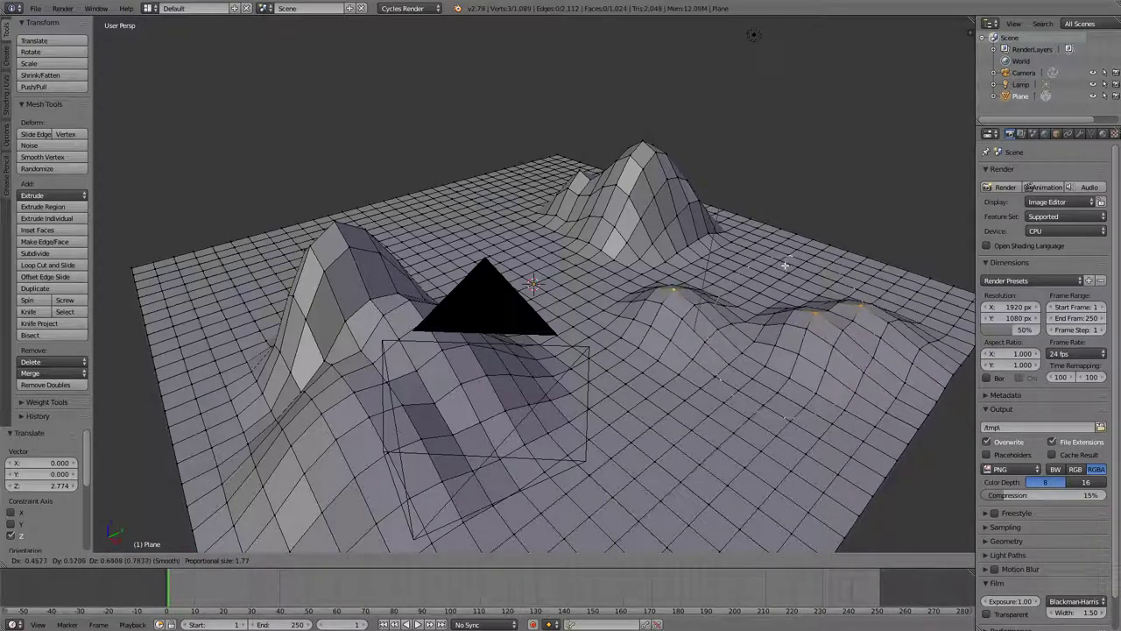
left_click(793, 266)
key("ctrl+z")
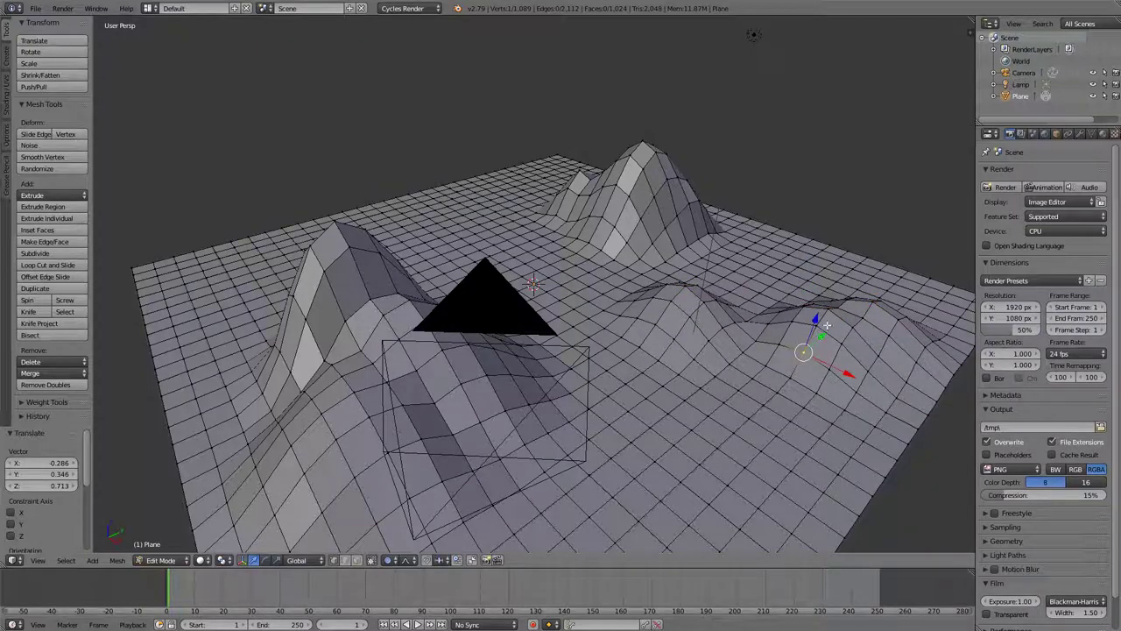
key("g")
key("z")
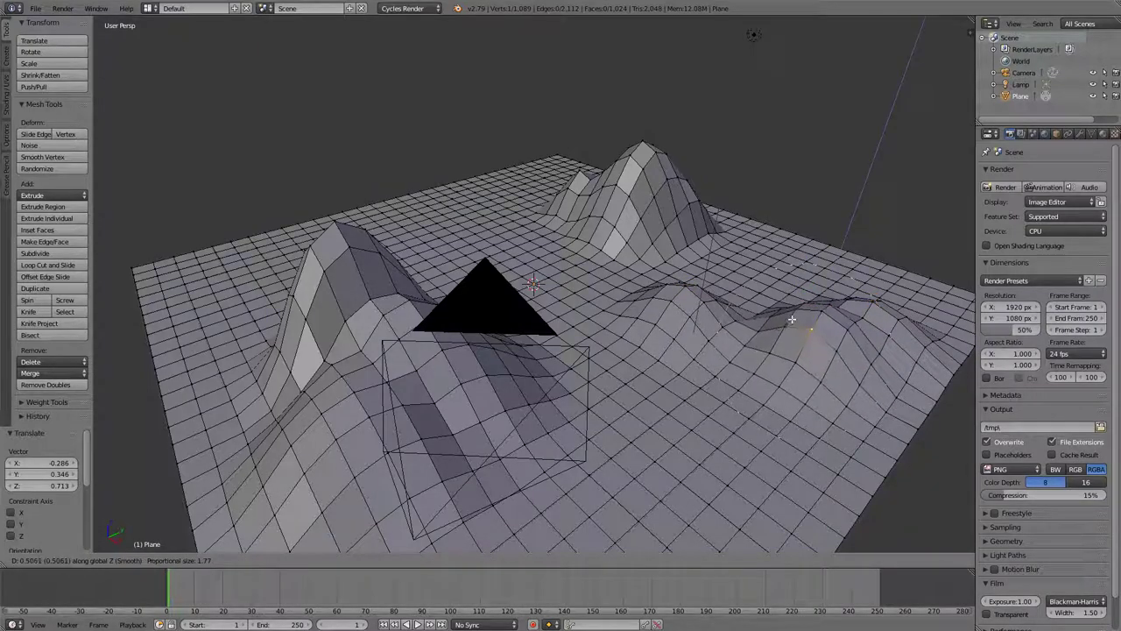
left_click(761, 226)
key("shift+c")
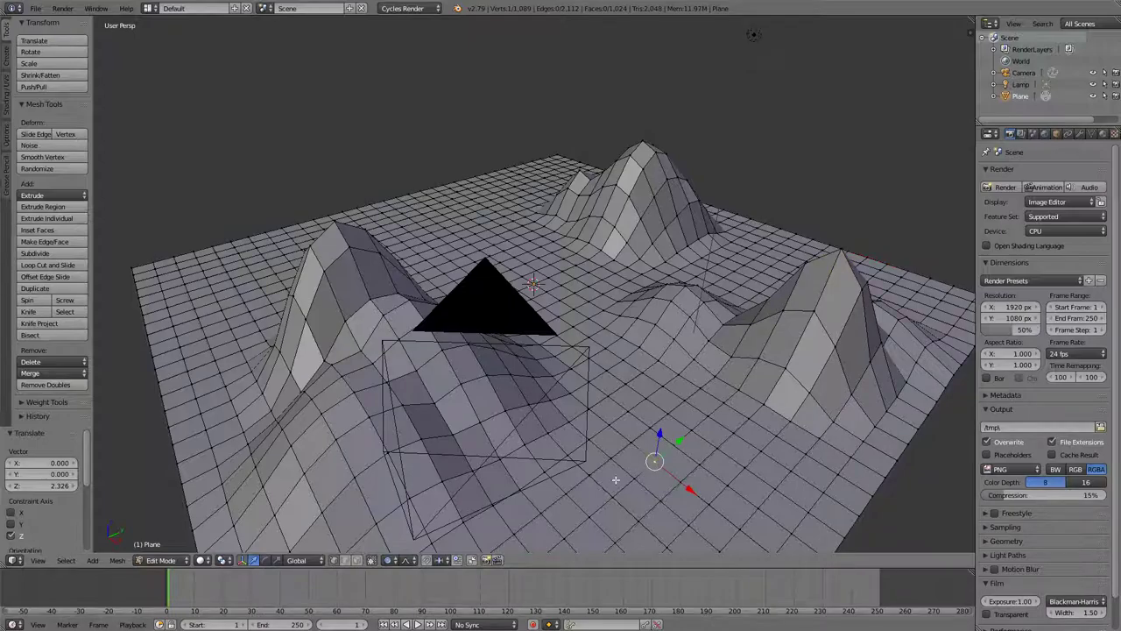
Step: Pull three near-left edge vertices into a ridge using proportional falloff
middle_click_drag(612, 409, 394, 347)
right_click(360, 349)
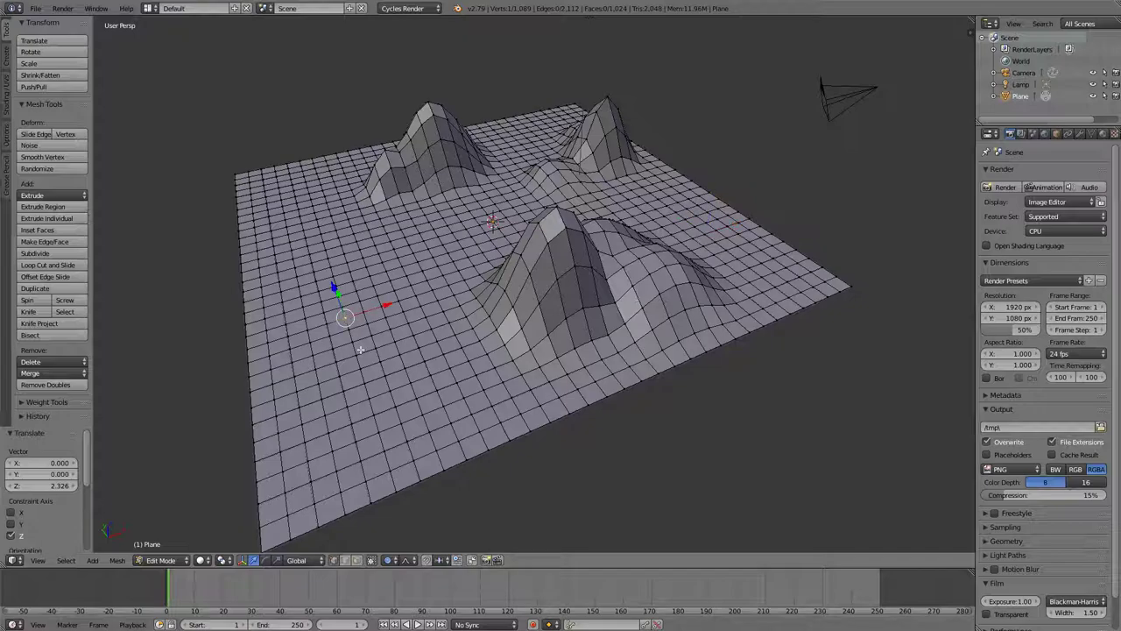
right_click(360, 392, "shift")
right_click(285, 322, "shift")
key("g")
scroll(285, 338, "down", 8)
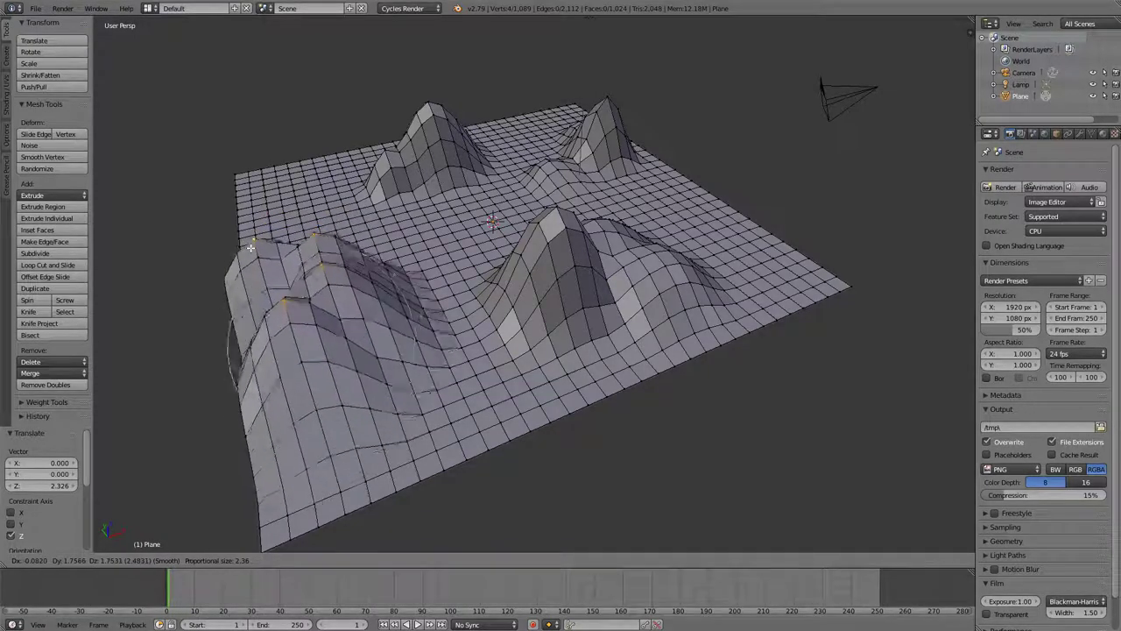
left_click(248, 241)
middle_click_drag(249, 241, 307, 214)
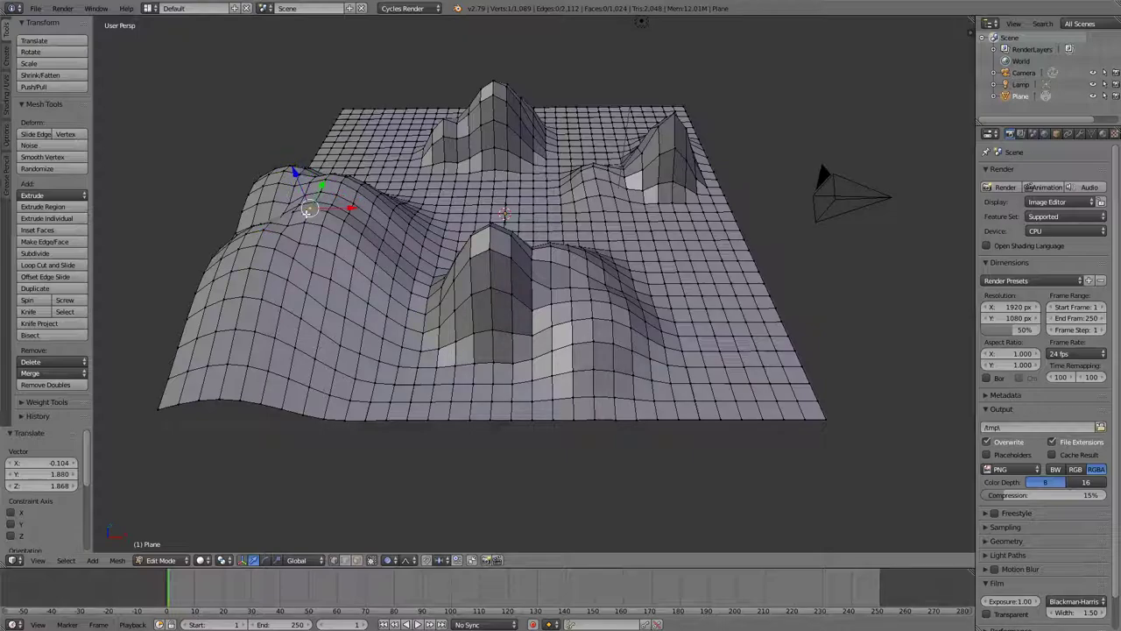
Step: Broaden the left hill with a wide falloff and raise its top 2.052 along Z
left_click_drag(309, 210, 309, 173)
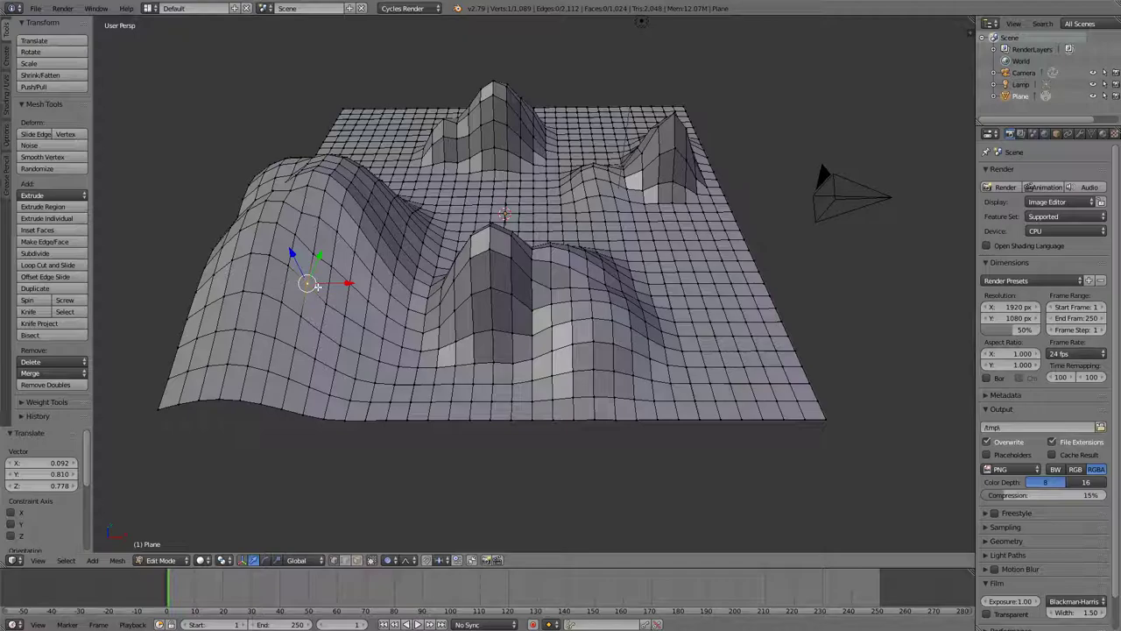
left_click_drag(317, 285, 305, 235)
scroll(306, 263, "up", 8)
middle_click_drag(305, 235, 446, 160)
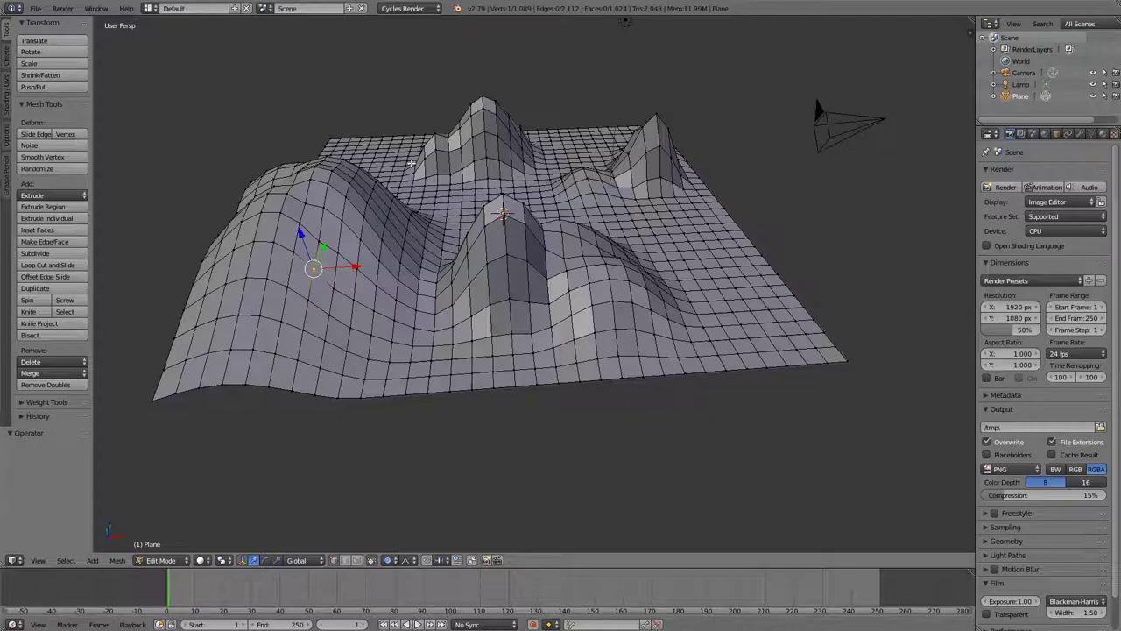
key("g")
key("z")
left_click(409, 127)
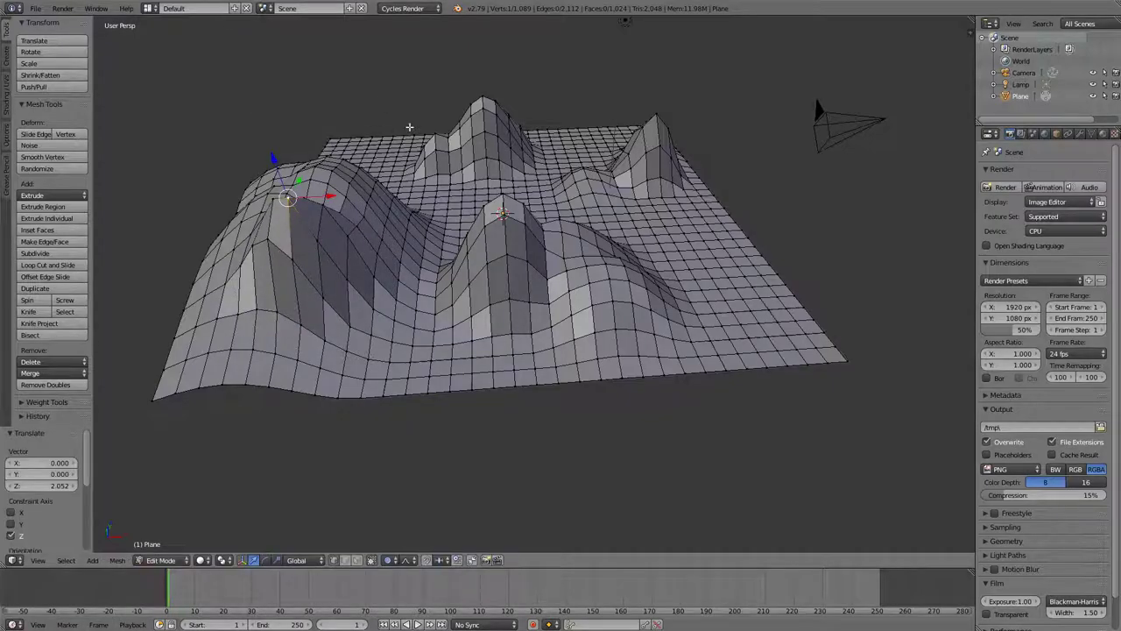
middle_click_drag(410, 127, 546, 255)
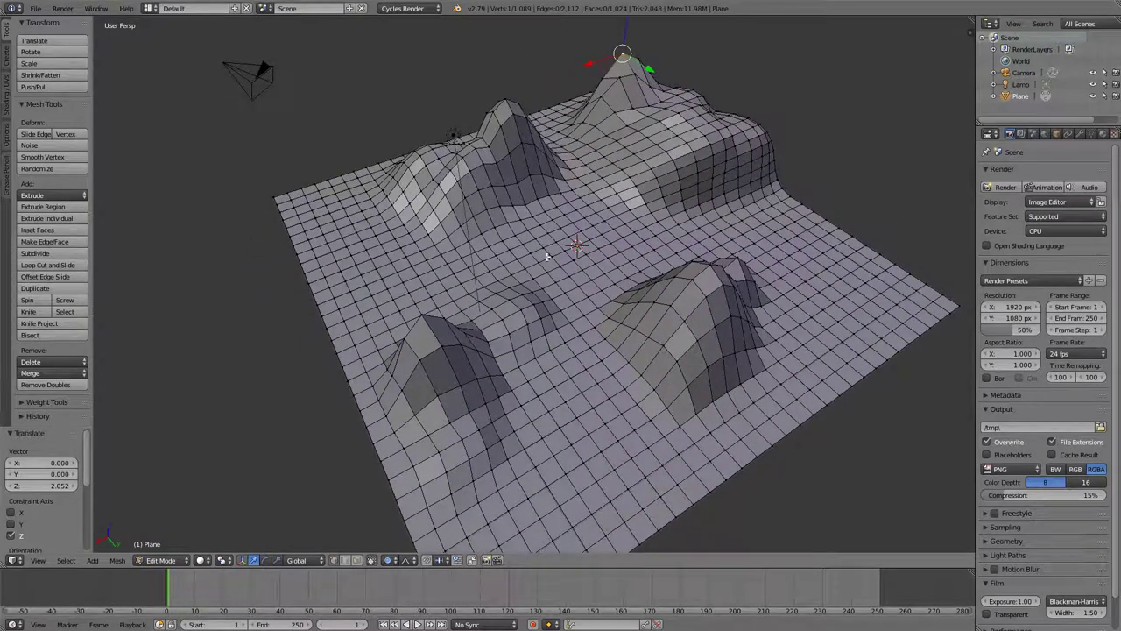
Step: Lower a vertex near the terrain centre into a small dip
right_click(585, 251)
key("g")
key("z")
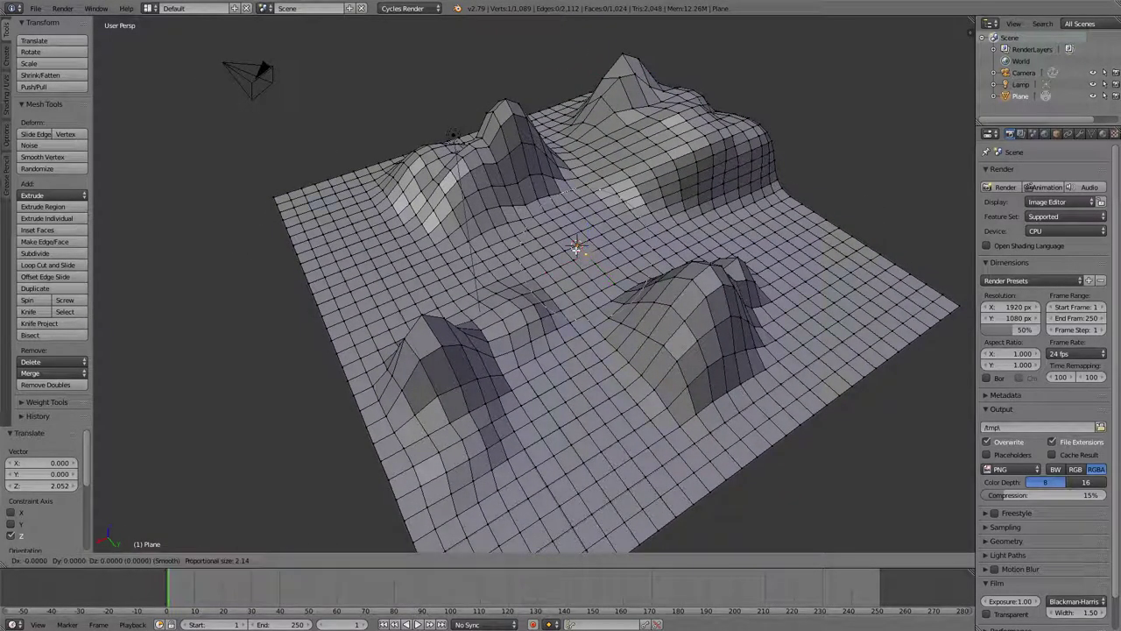
left_click(574, 256)
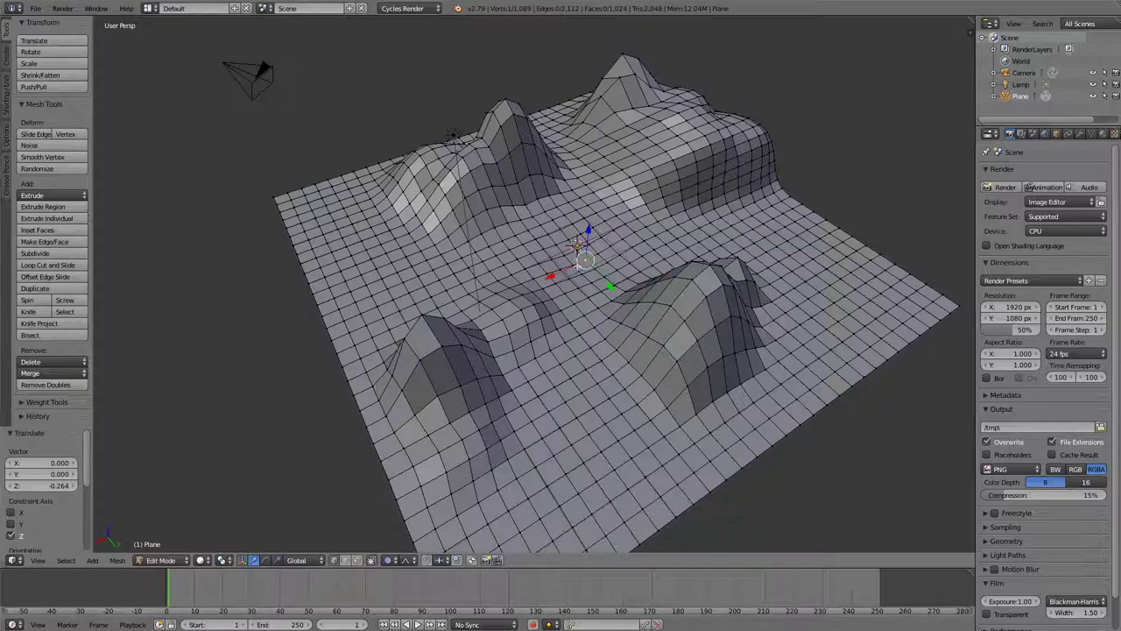
middle_click_drag(574, 256, 526, 306)
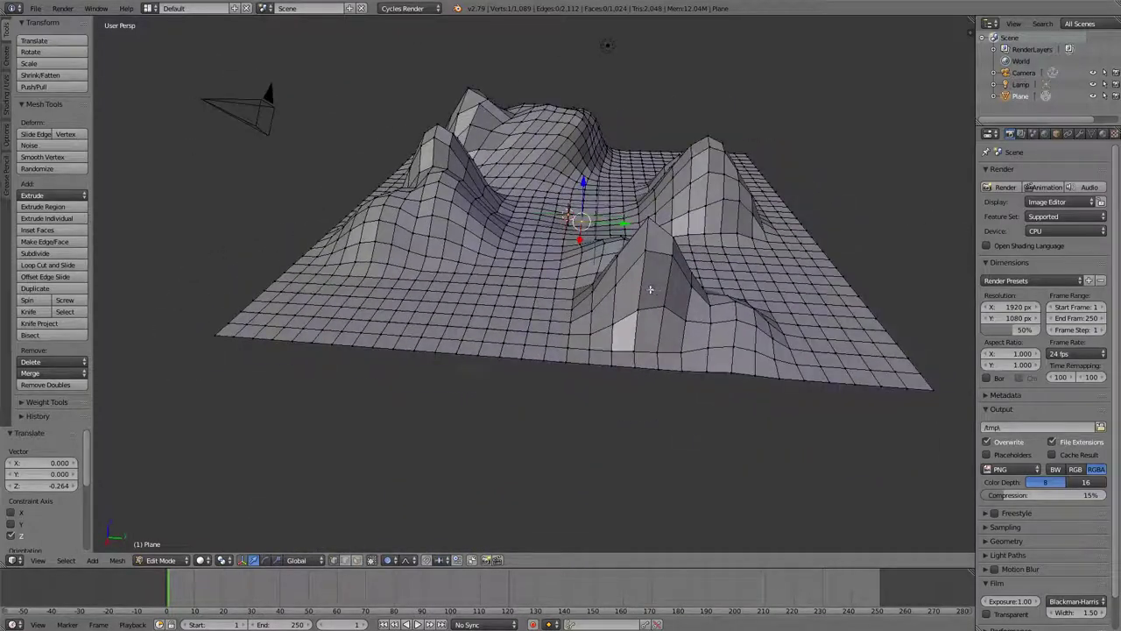
Step: Raise a vertex on the near-left flat ground vertically into a bump
right_click(481, 310)
key("g")
left_click(491, 313)
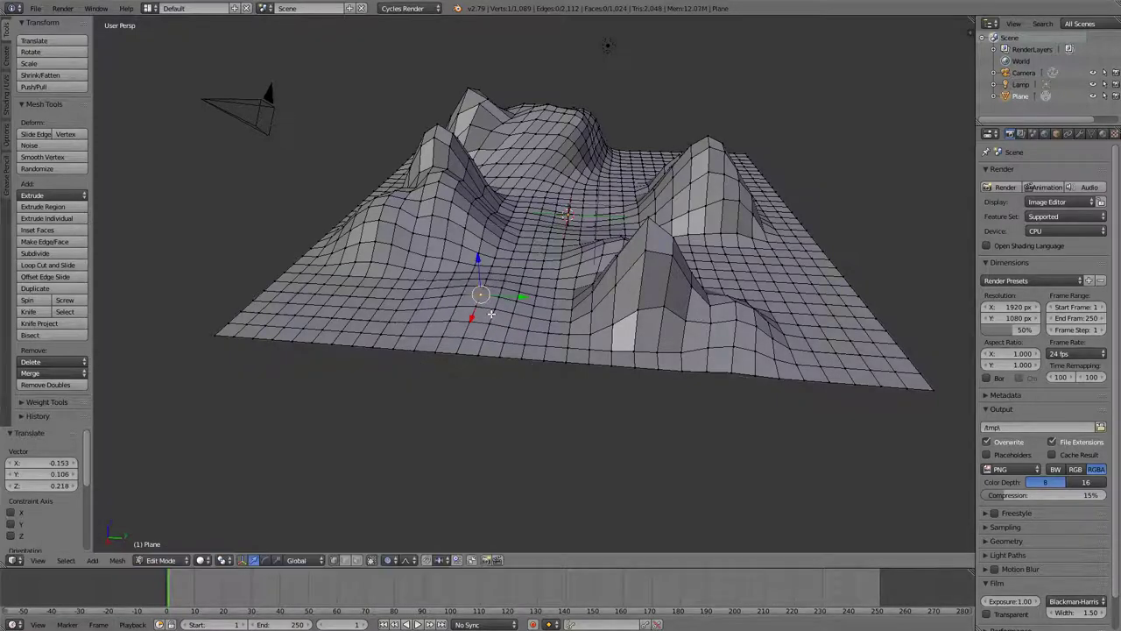
key("ctrl+z")
key("g")
key("z")
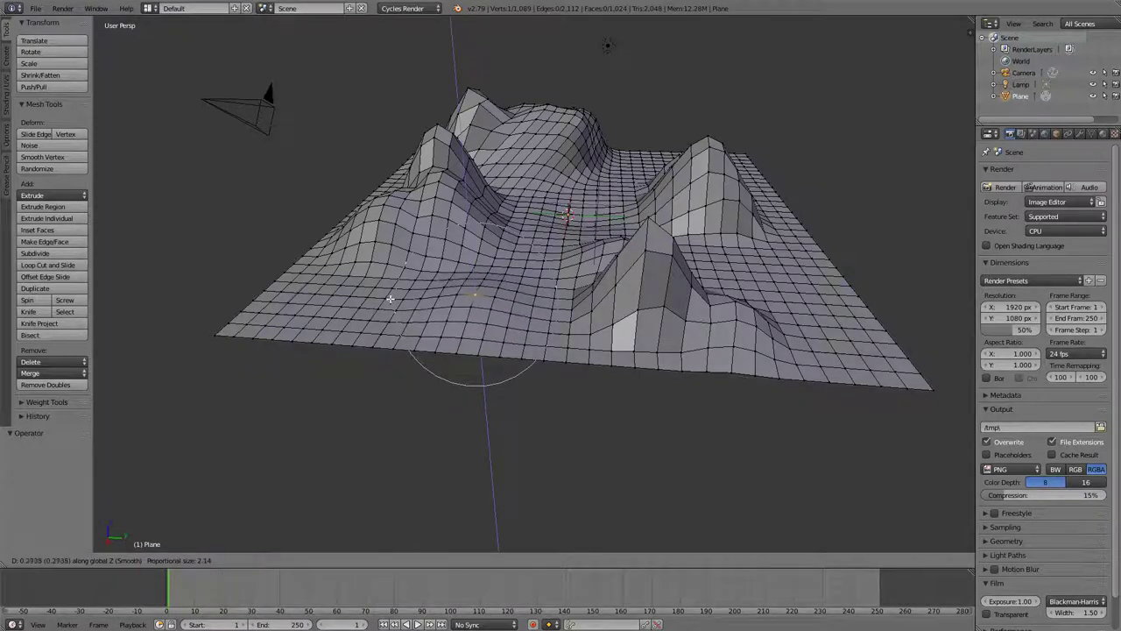
left_click(386, 298)
Step: Add another small raised bump on the left ground
right_click(386, 301)
right_click(359, 328)
key("g")
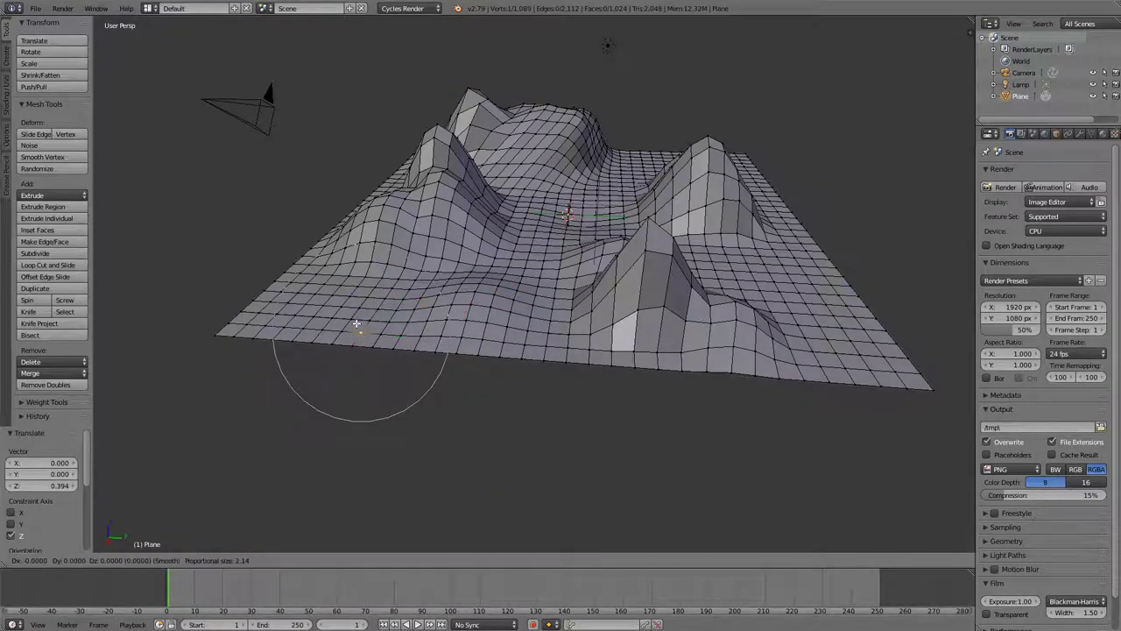
scroll(359, 320, "up", 5)
left_click(331, 280)
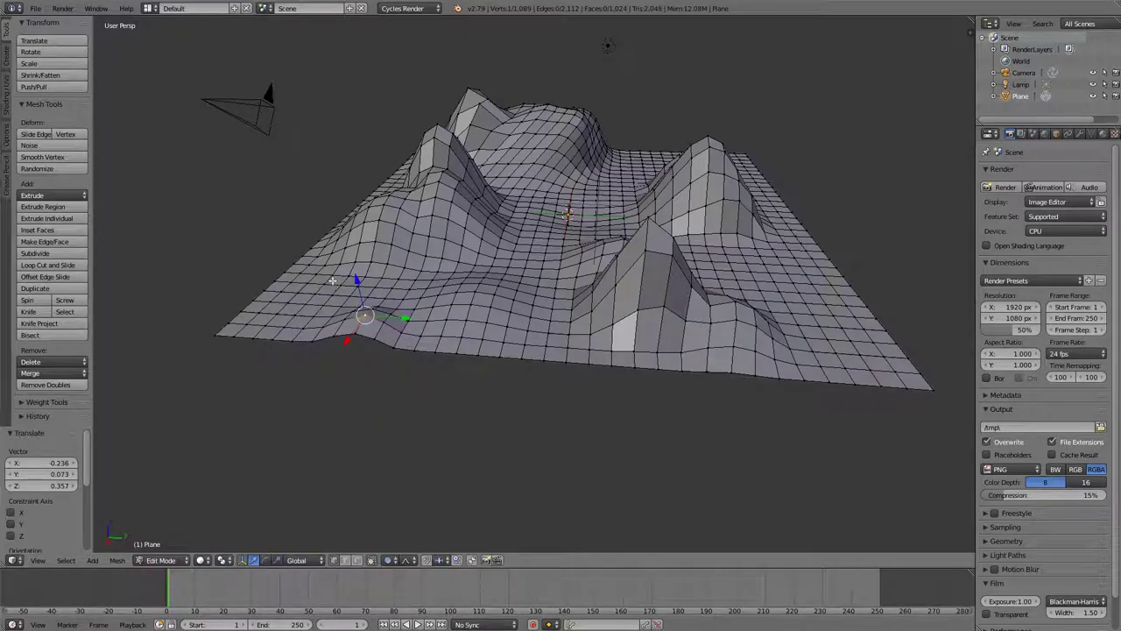
key("g")
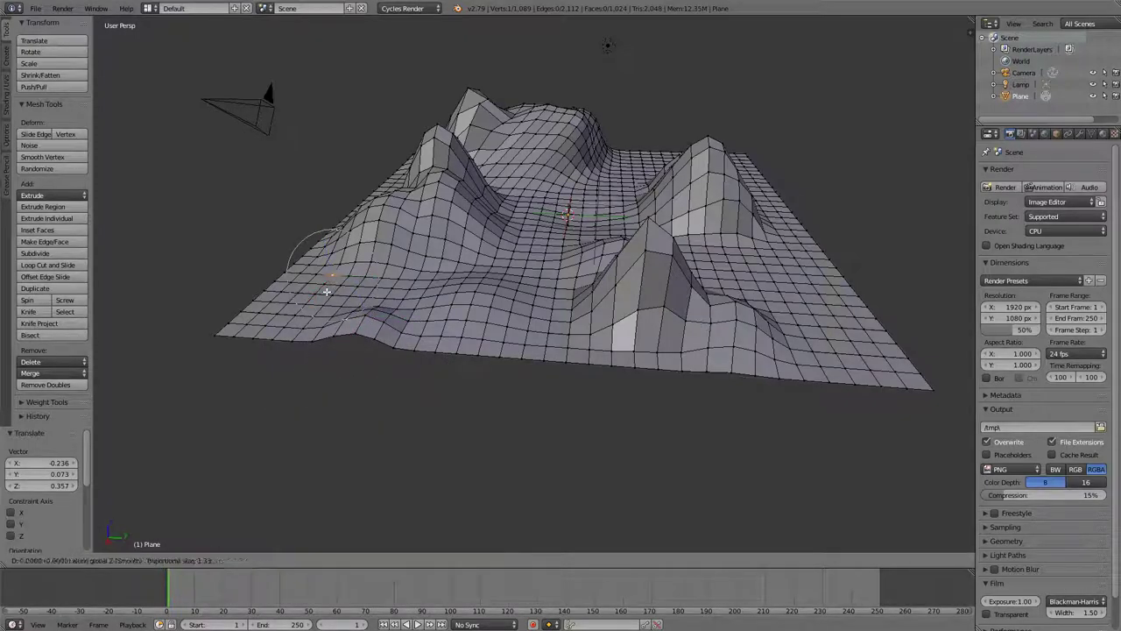
key("z")
left_click(337, 267)
Step: Raise a vertex just right of the near mountain
right_click(433, 307)
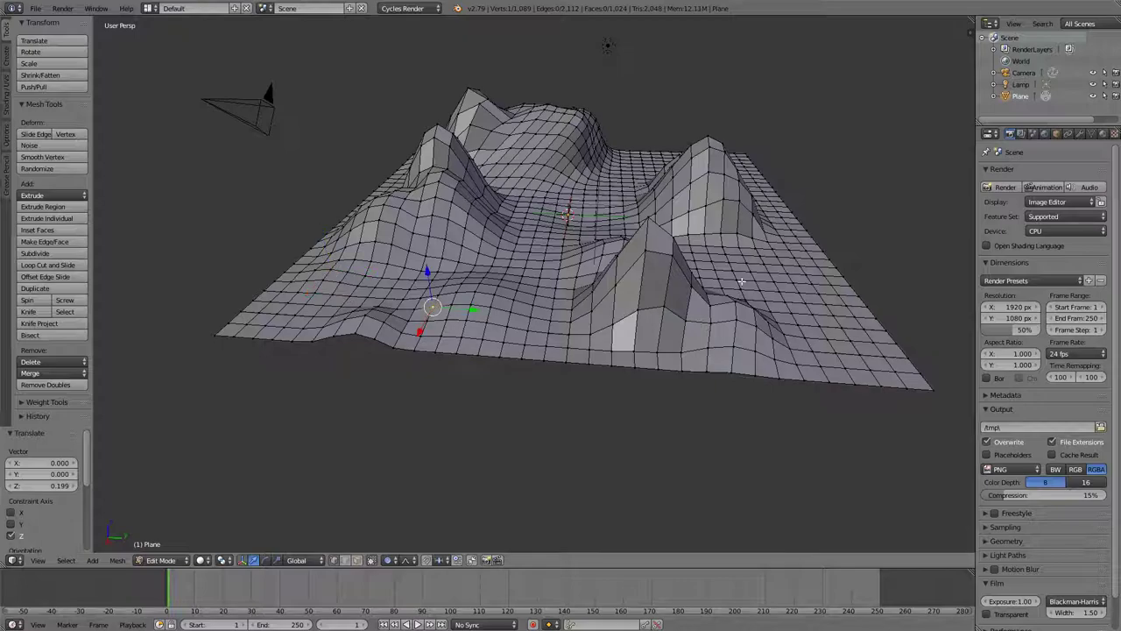
right_click(801, 284)
key("g")
key("z")
left_click(759, 272)
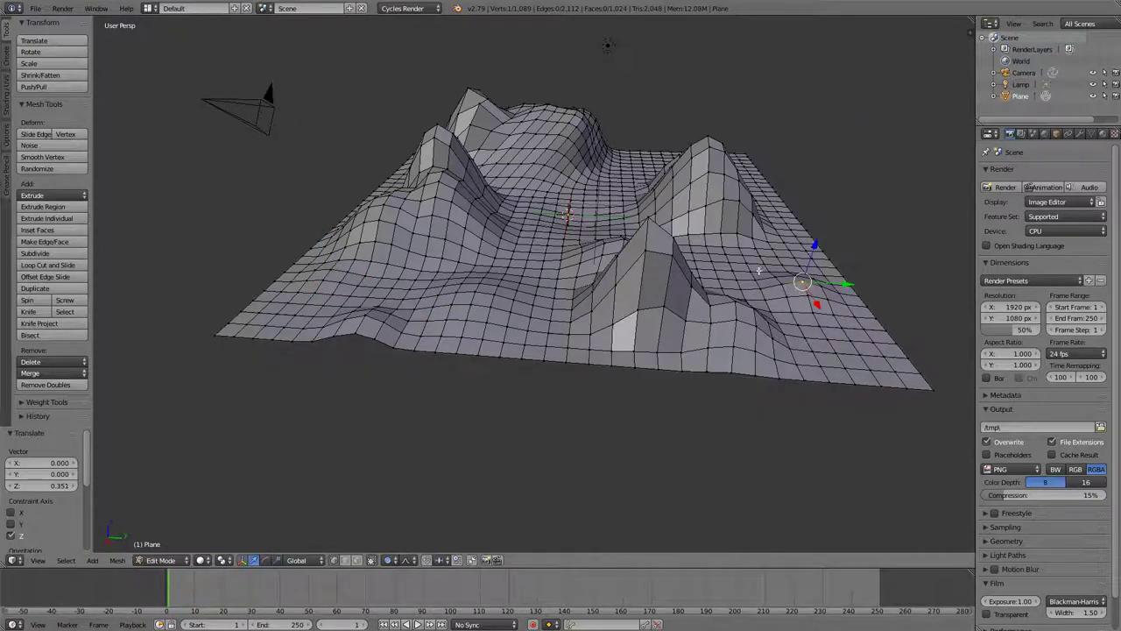
middle_click_drag(745, 227, 666, 272)
Step: Move the near-right summit by -0.393, -0.818, 0.908 into a sharper peak
right_click(656, 311)
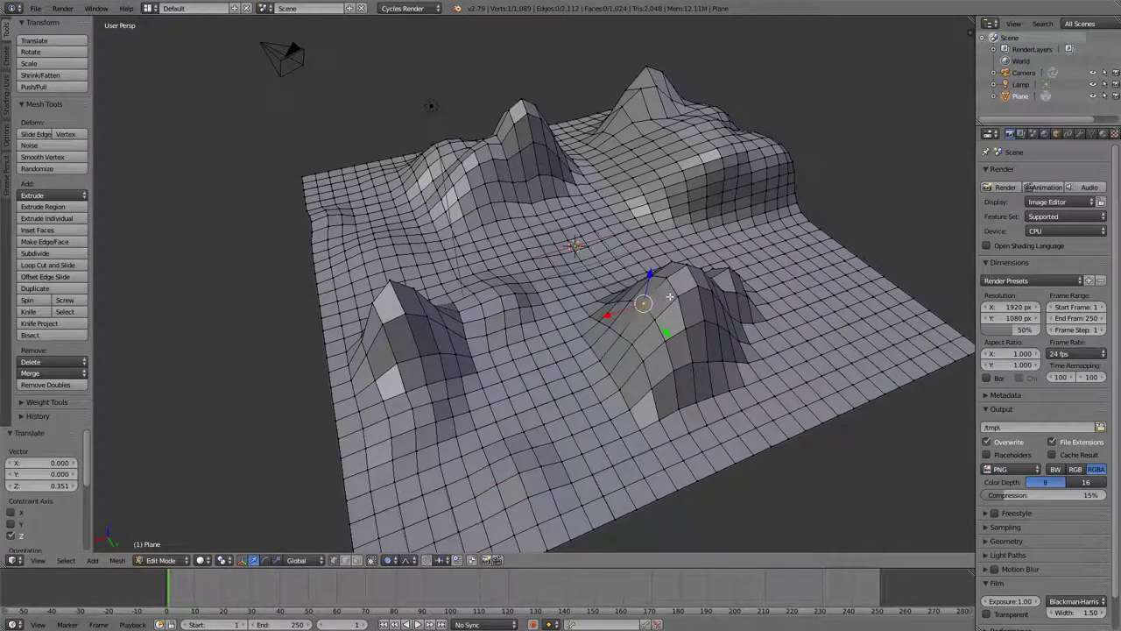
right_click(679, 296)
key("g")
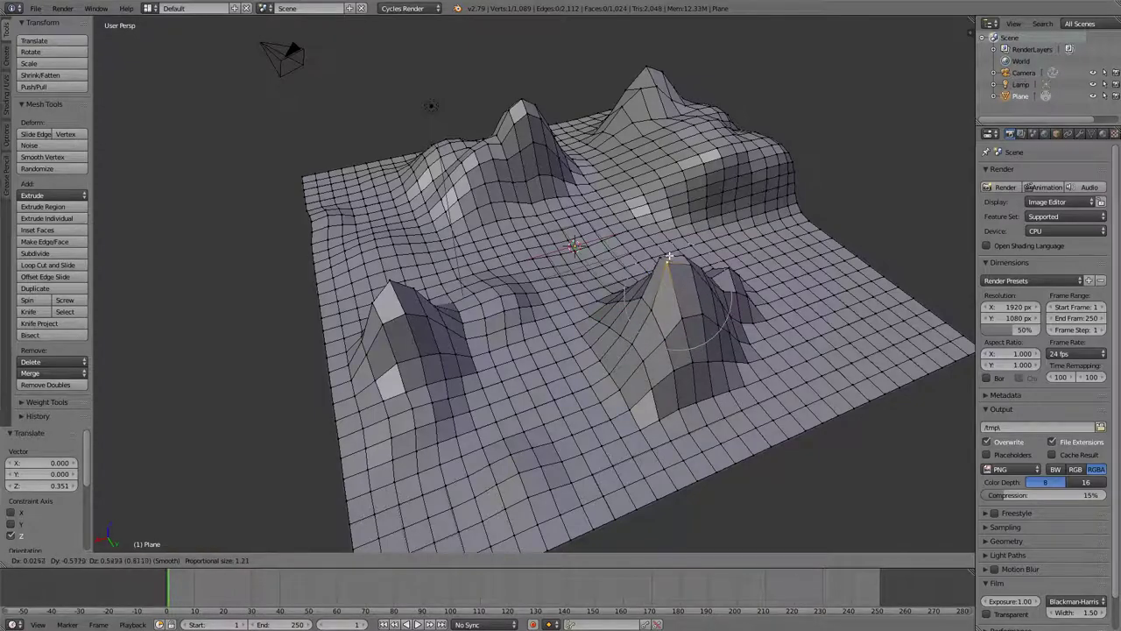
left_click(673, 252)
middle_click_drag(673, 253, 788, 247)
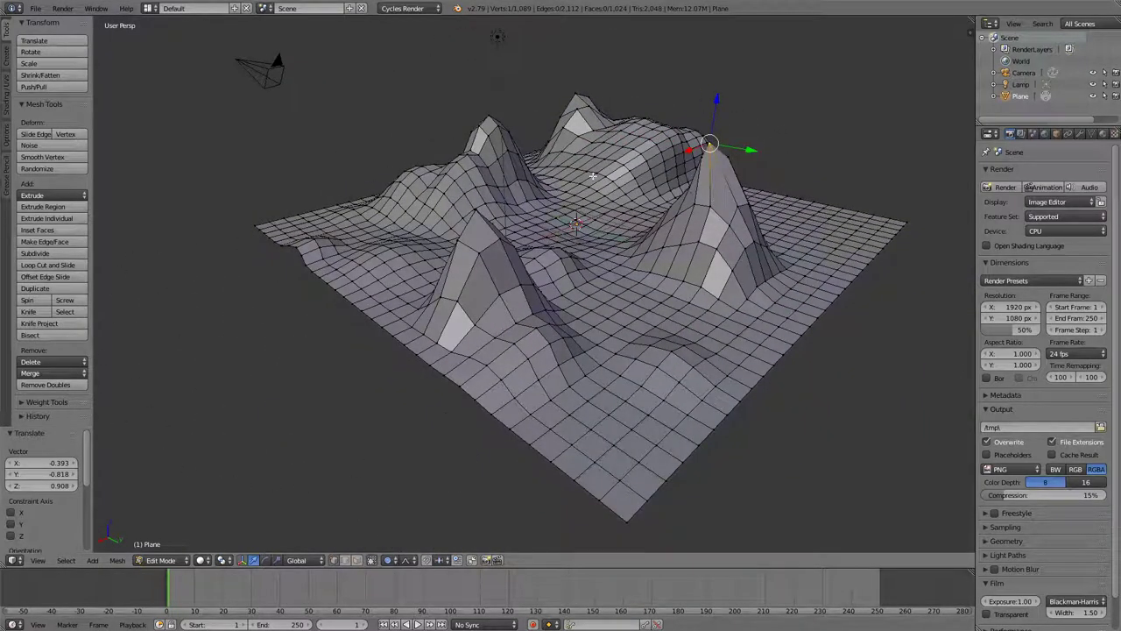
middle_click_drag(592, 176, 514, 171)
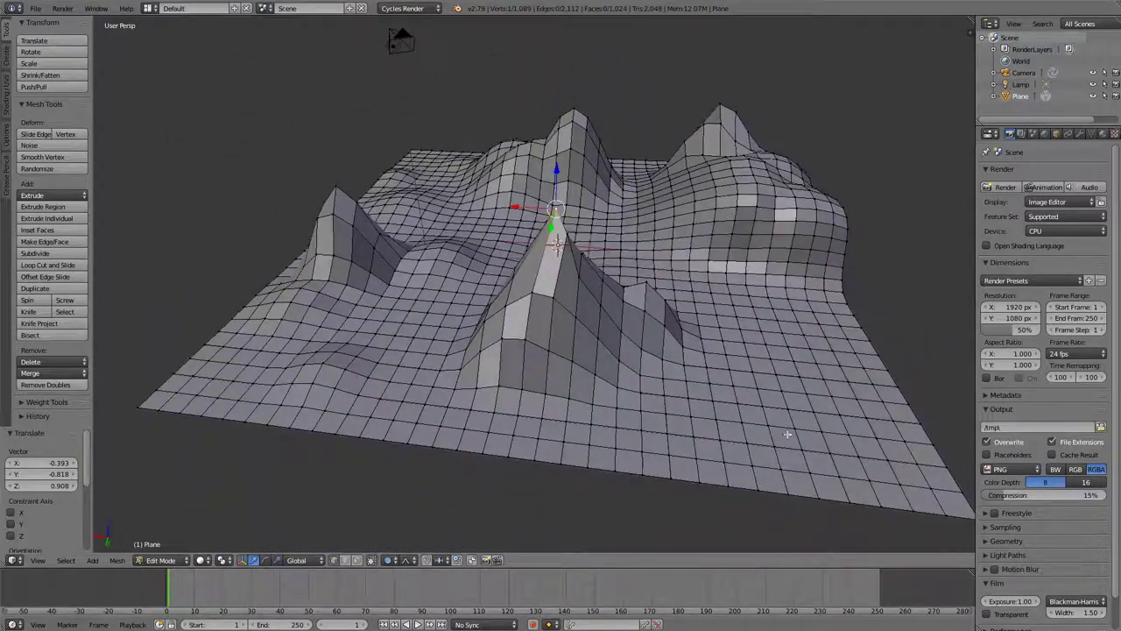
middle_click_drag(398, 269, 552, 268)
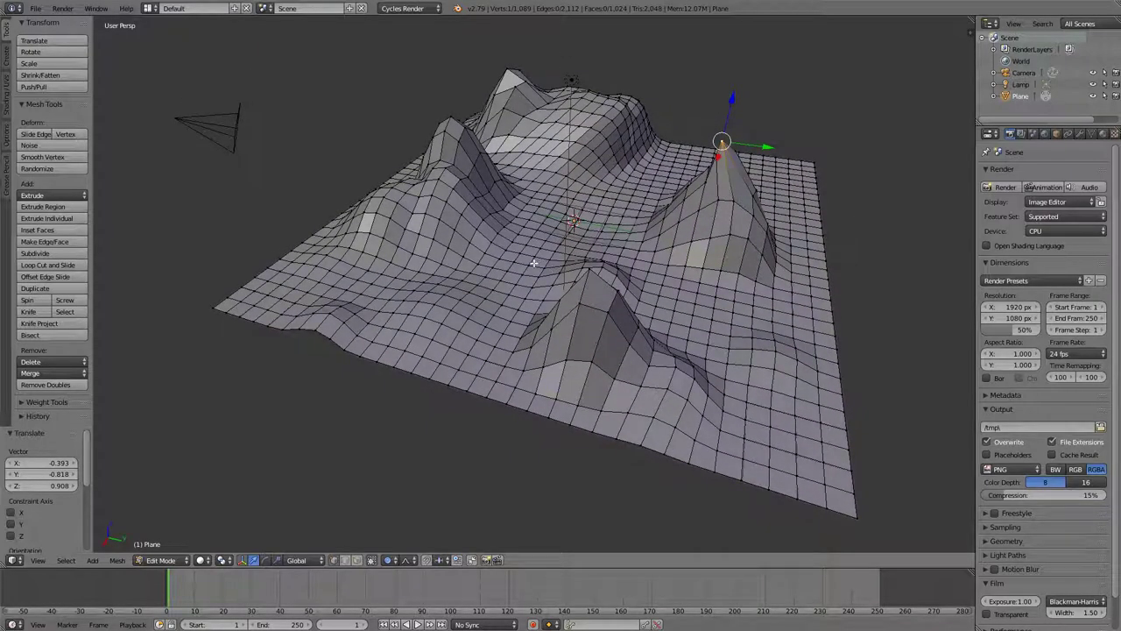
Step: Select all vertices and triangulate the terrain with Beauty into 2,048 triangular faces
key("a")
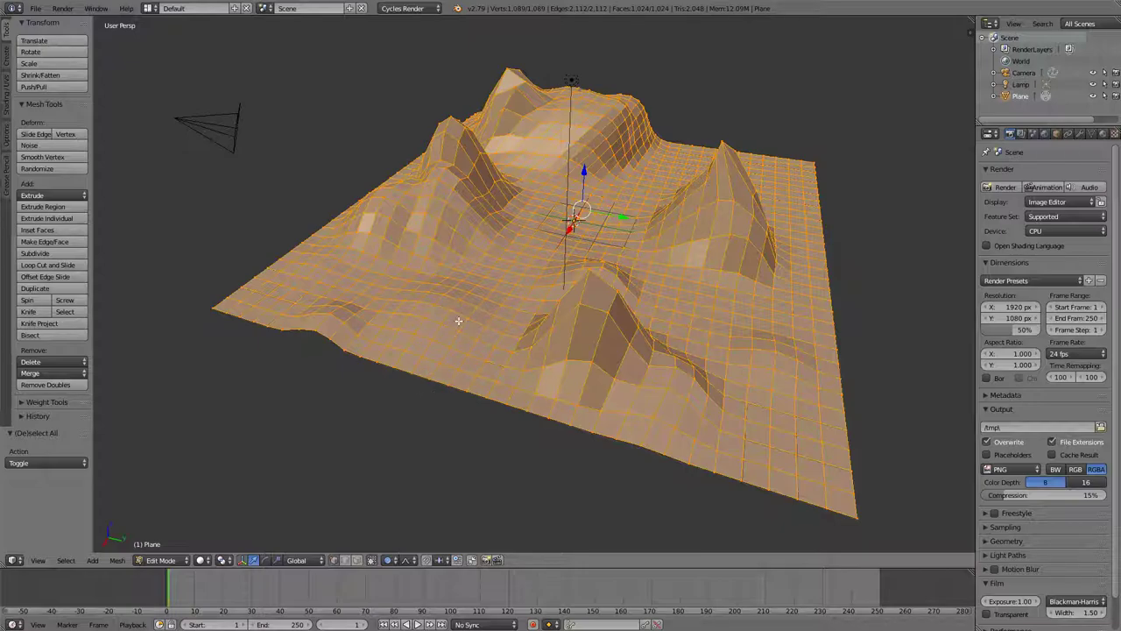
key("ctrl+t")
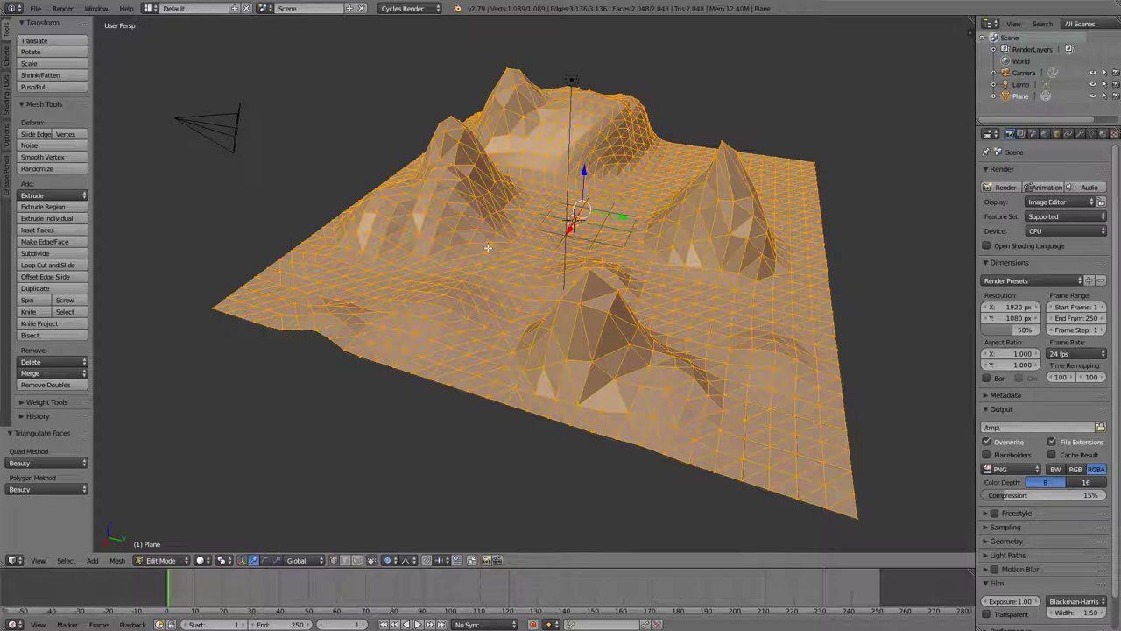
Step: Zoom in on the hill, pick a peak vertex, and set proportional falloff to Random
left_click(409, 561)
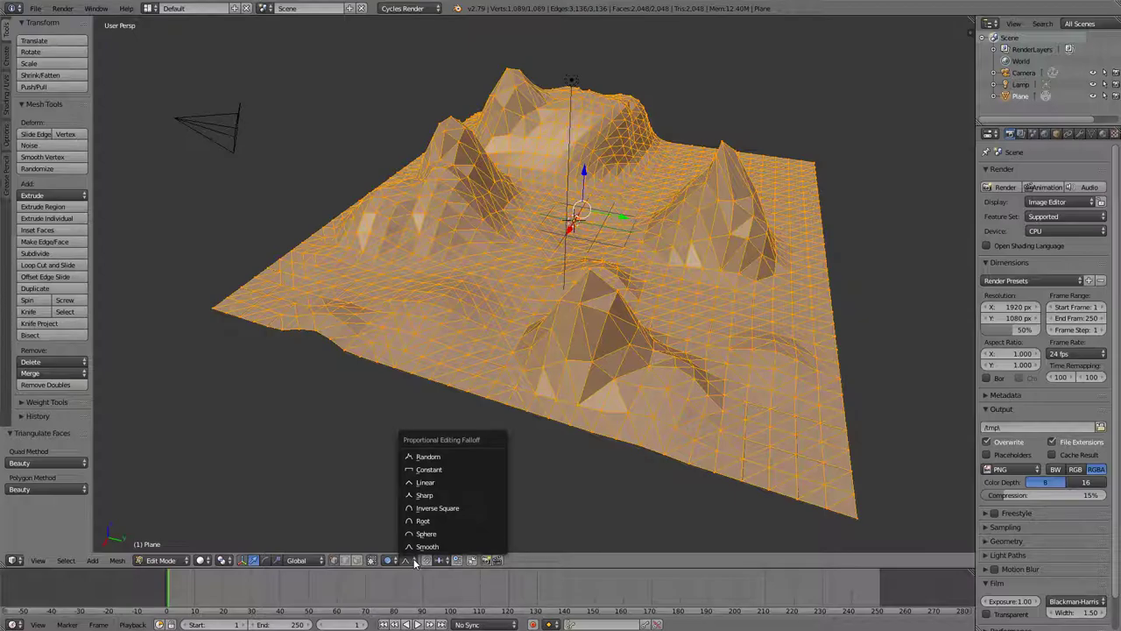
right_click(526, 328)
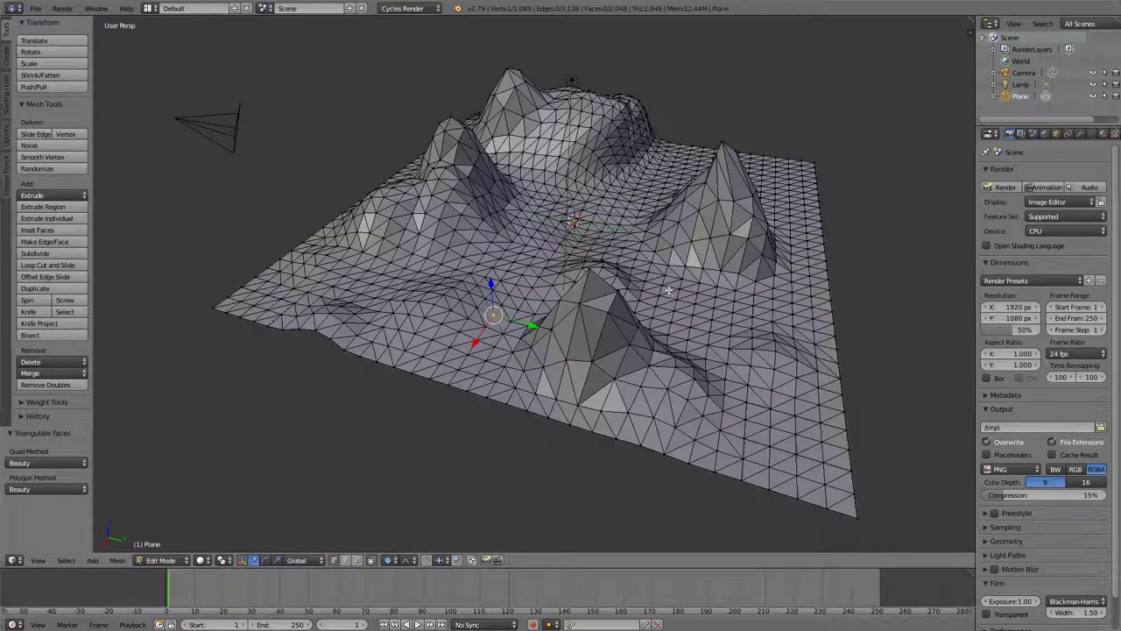
scroll(669, 291, "up", 5)
middle_click_drag(569, 209, 397, 246)
middle_click_drag(406, 156, 676, 144)
right_click(669, 160)
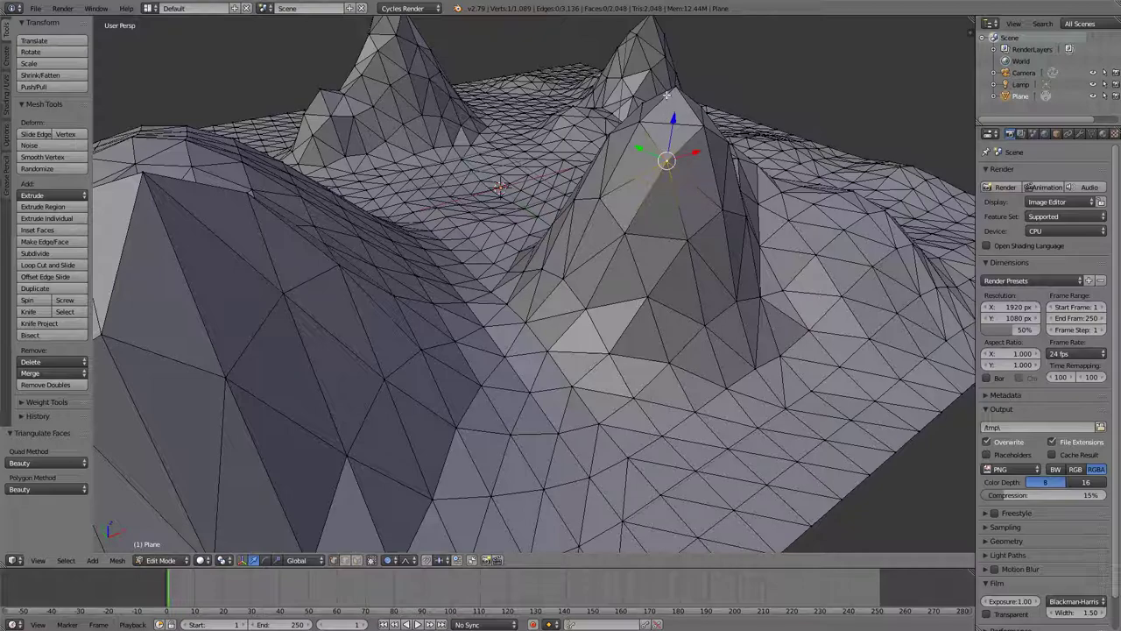
right_click(664, 89)
right_click(640, 122)
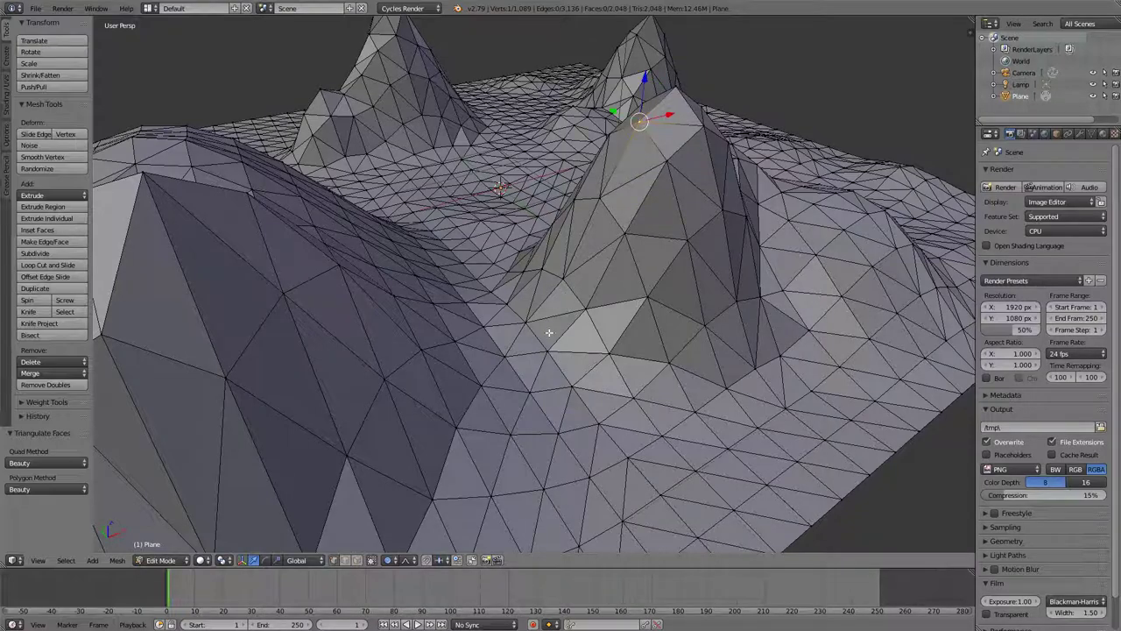
left_click(409, 560)
left_click(409, 560)
Step: Nudge the peak's top vertex with Random proportional falloff
right_click(521, 290)
right_click(644, 127)
key("g")
left_click(643, 127)
Step: Pull two left-ridge vertices with the random falloff, resizing the influence circle
right_click(344, 226)
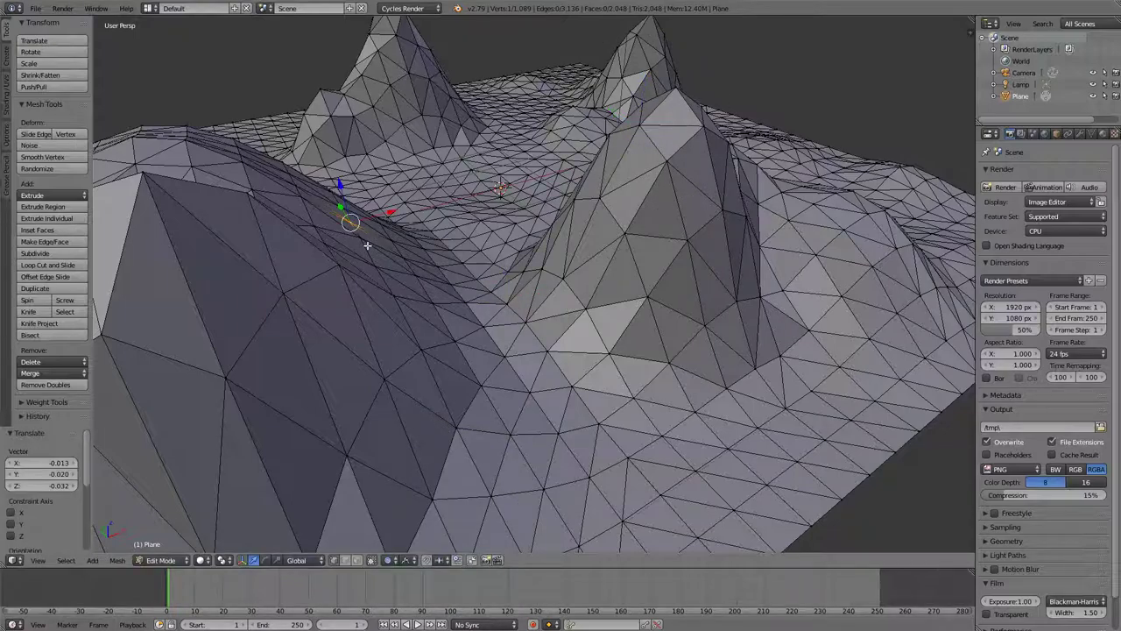
key("g")
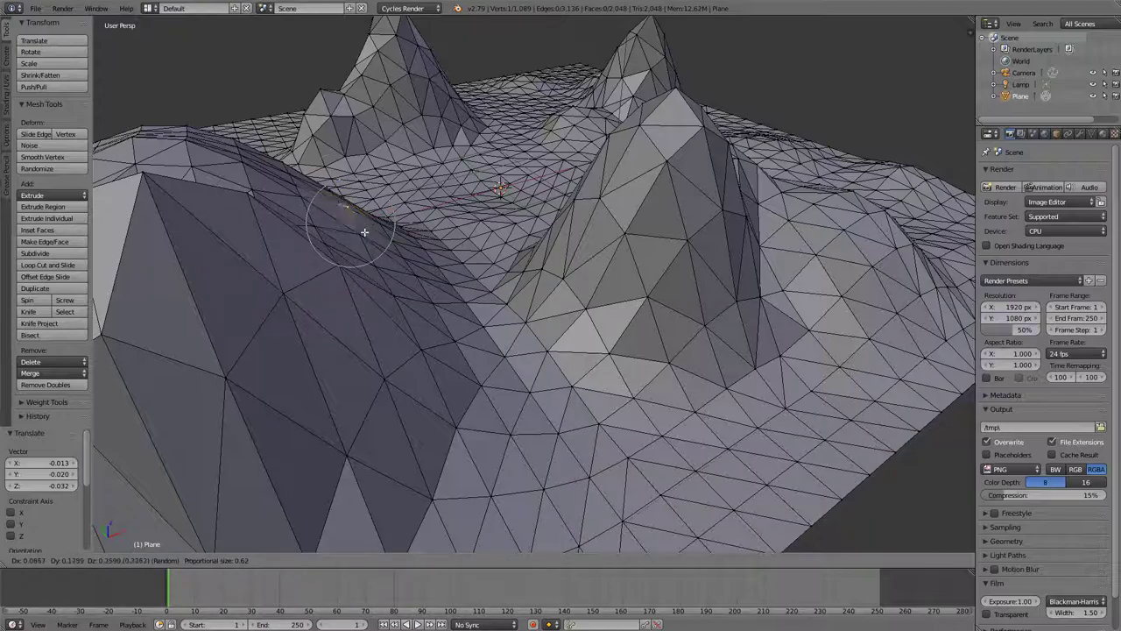
left_click(360, 233)
right_click(285, 298)
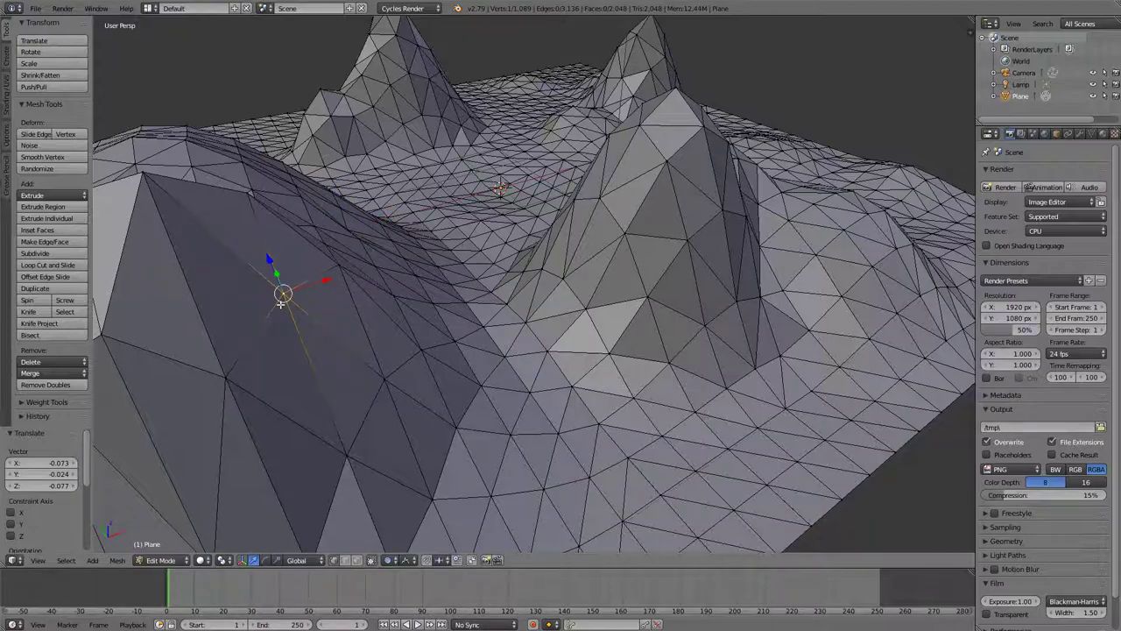
key("g")
scroll(285, 303, "up", 3)
scroll(284, 307, "down", 10)
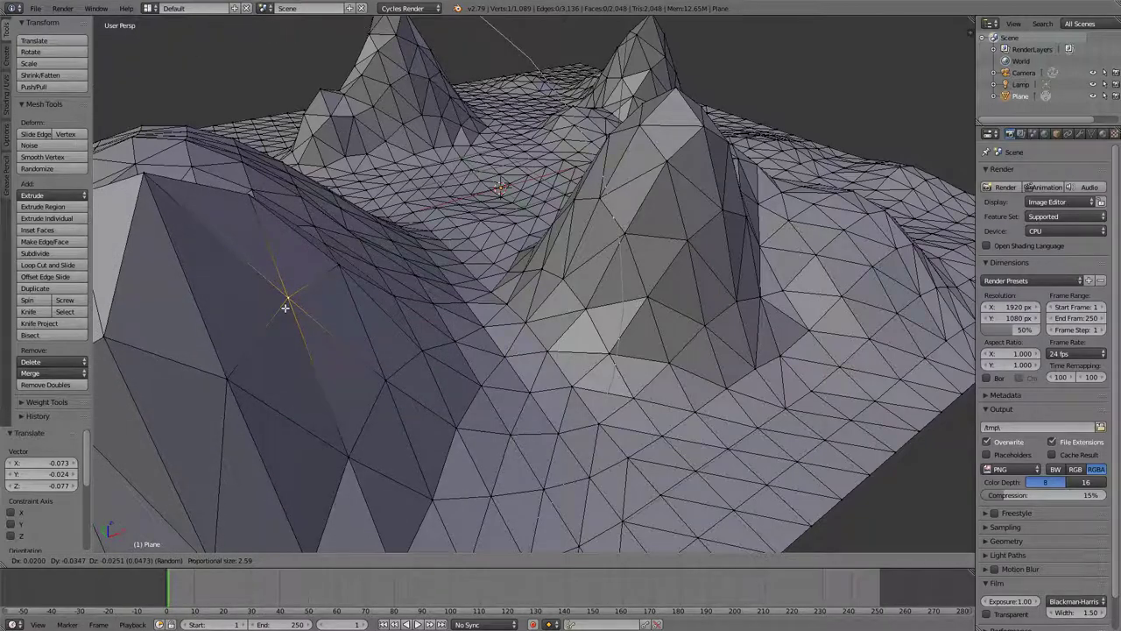
left_click(290, 319)
Step: Shift the ridge top by 0.287, 0.263, 0.492 with a wide influence circle
middle_click_drag(289, 319, 367, 293)
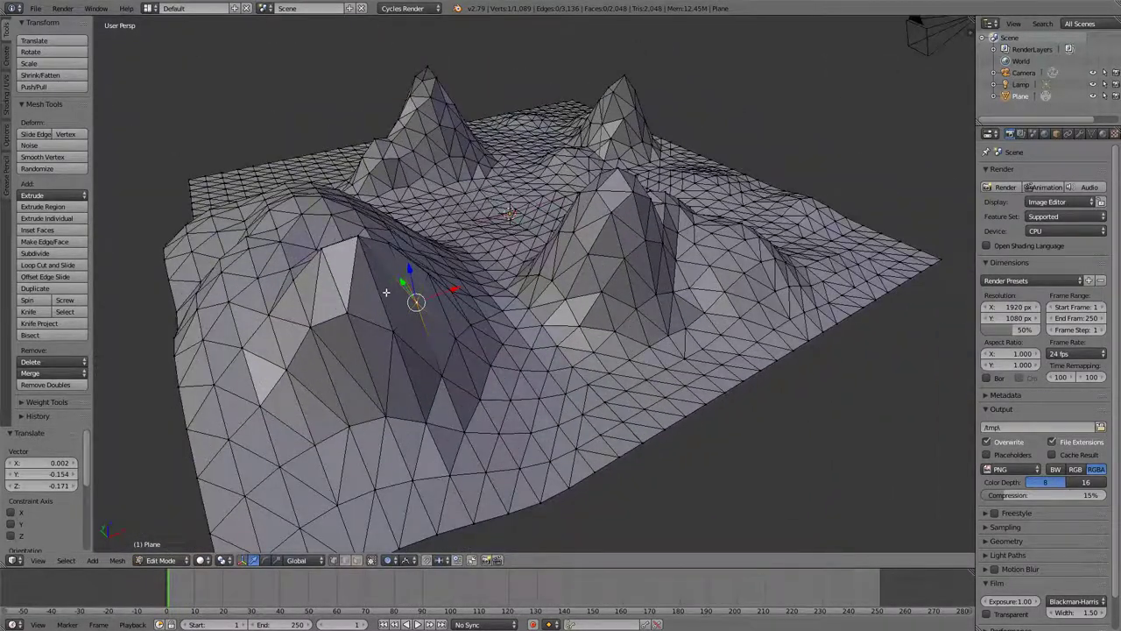
right_click(299, 213)
key("g")
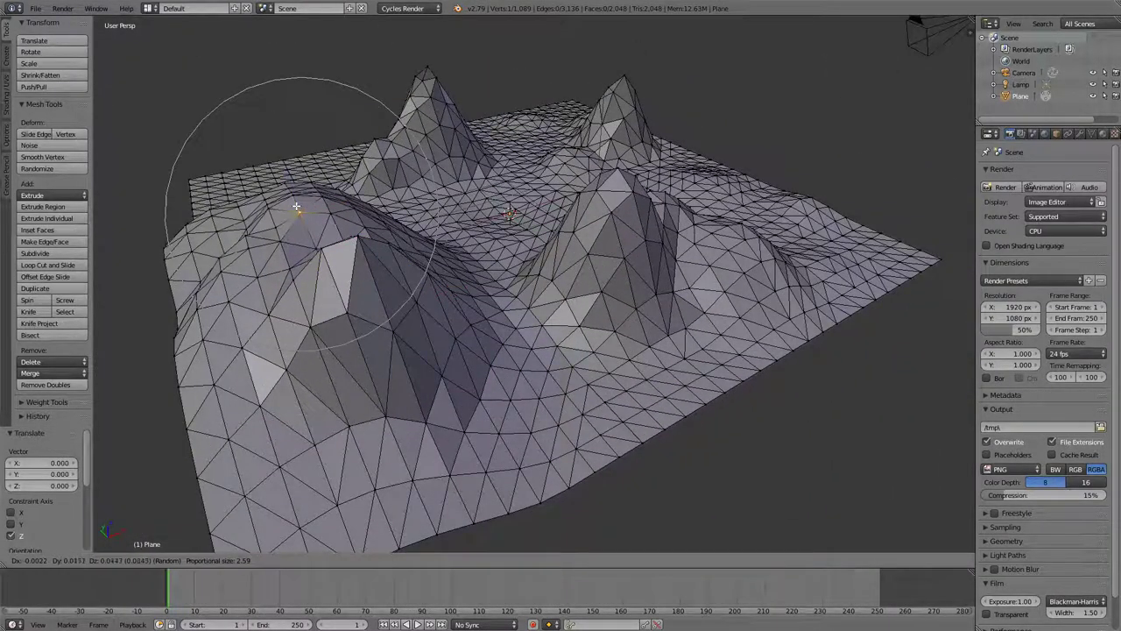
scroll(302, 214, "down", 8)
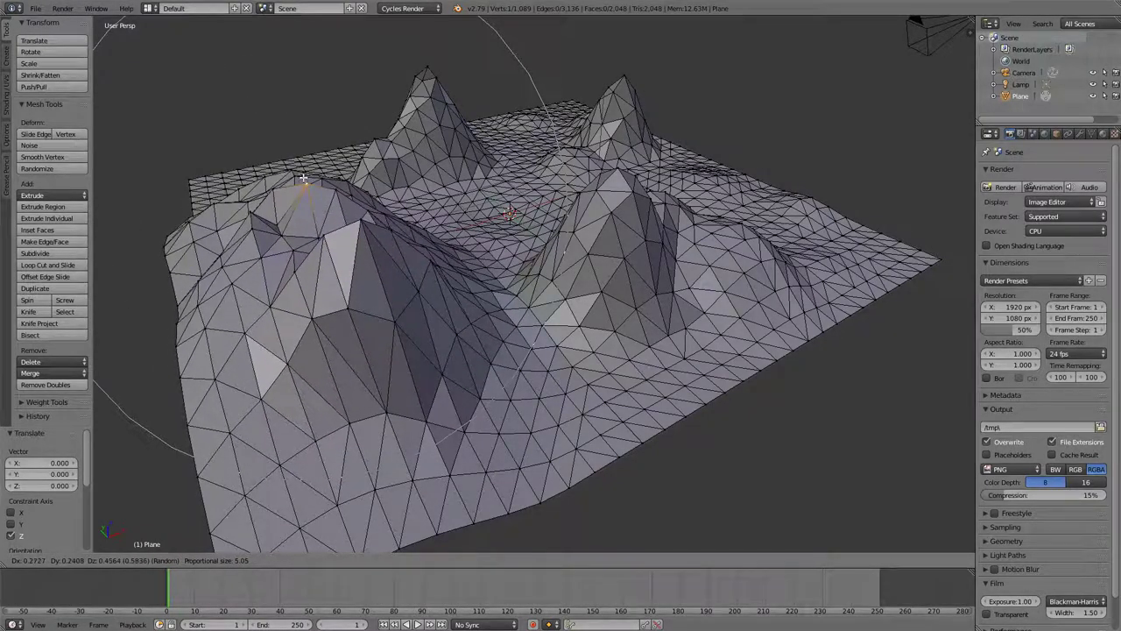
middle_click_drag(416, 208, 542, 269)
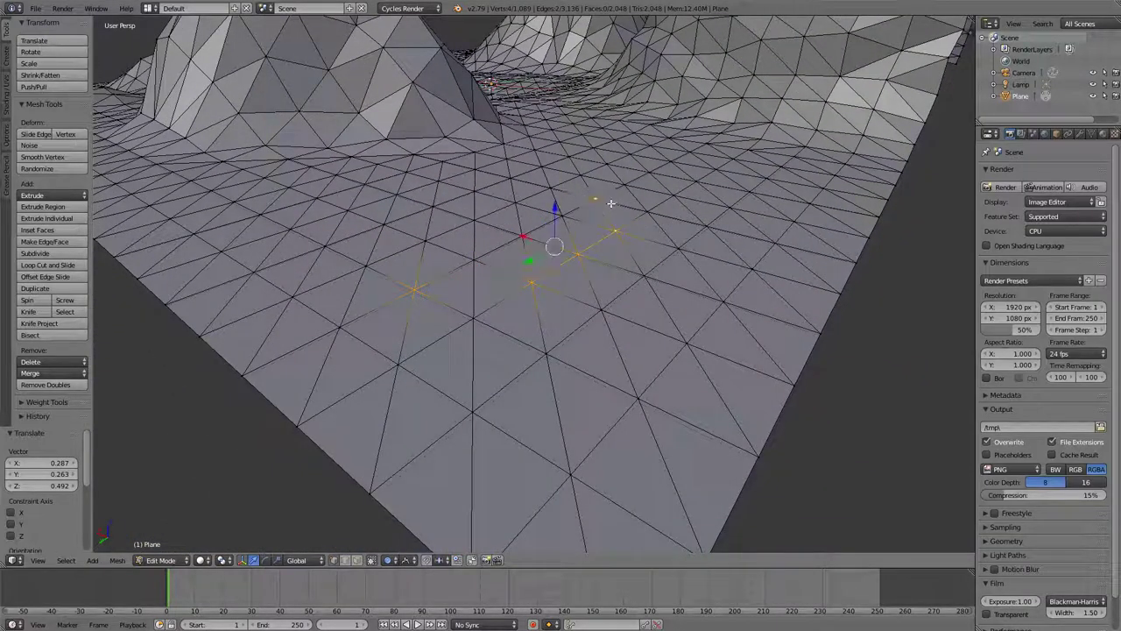
Step: Raise the selected plain vertices 0.214 along Z into a low proportional hump
key("g")
key("z")
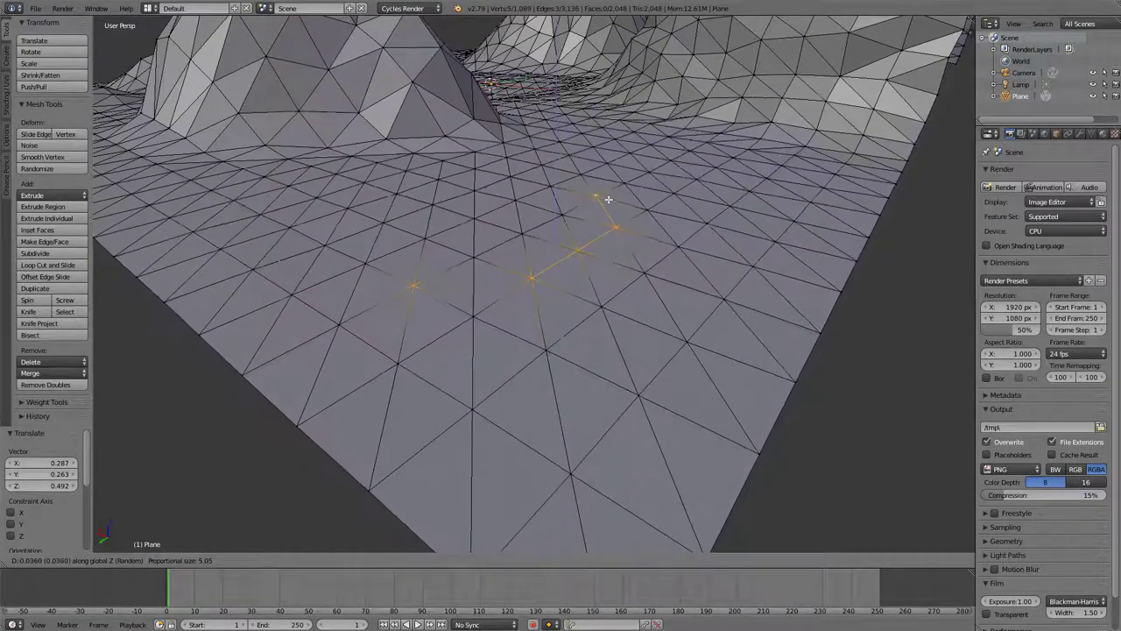
scroll(601, 205, "up", 1)
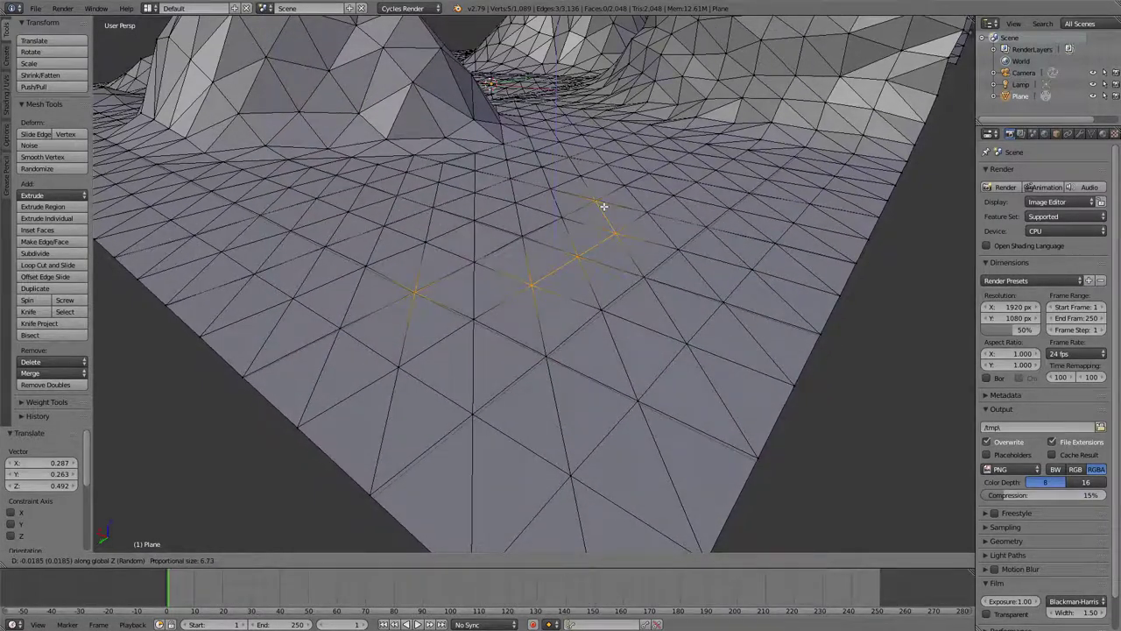
left_click(601, 181)
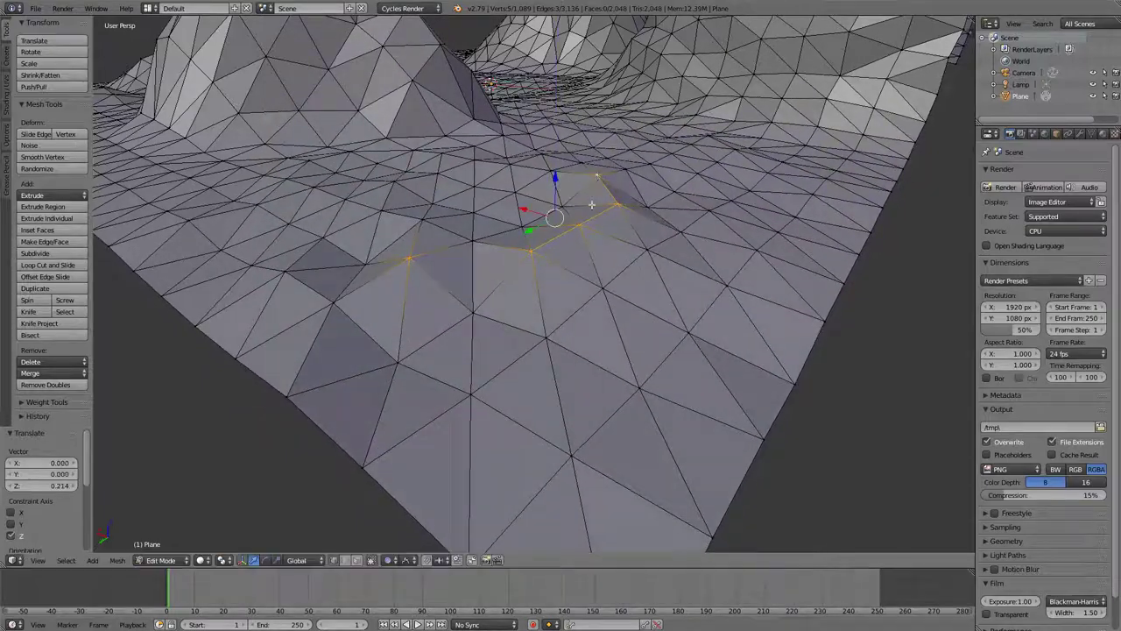
middle_click_drag(601, 181, 554, 211)
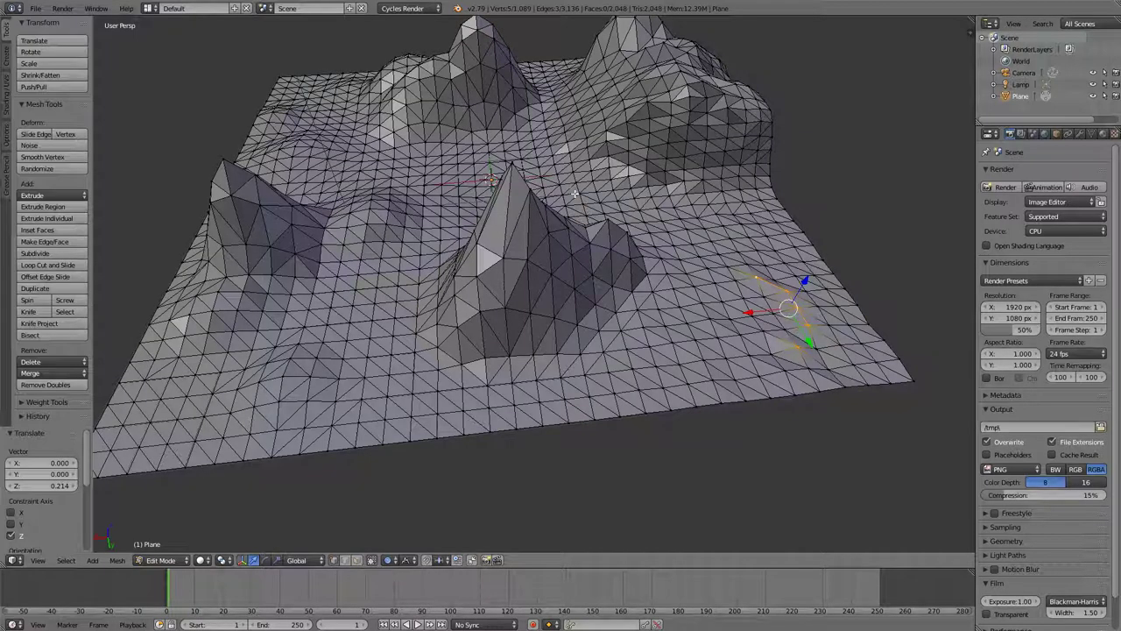
middle_click_drag(613, 126, 508, 109)
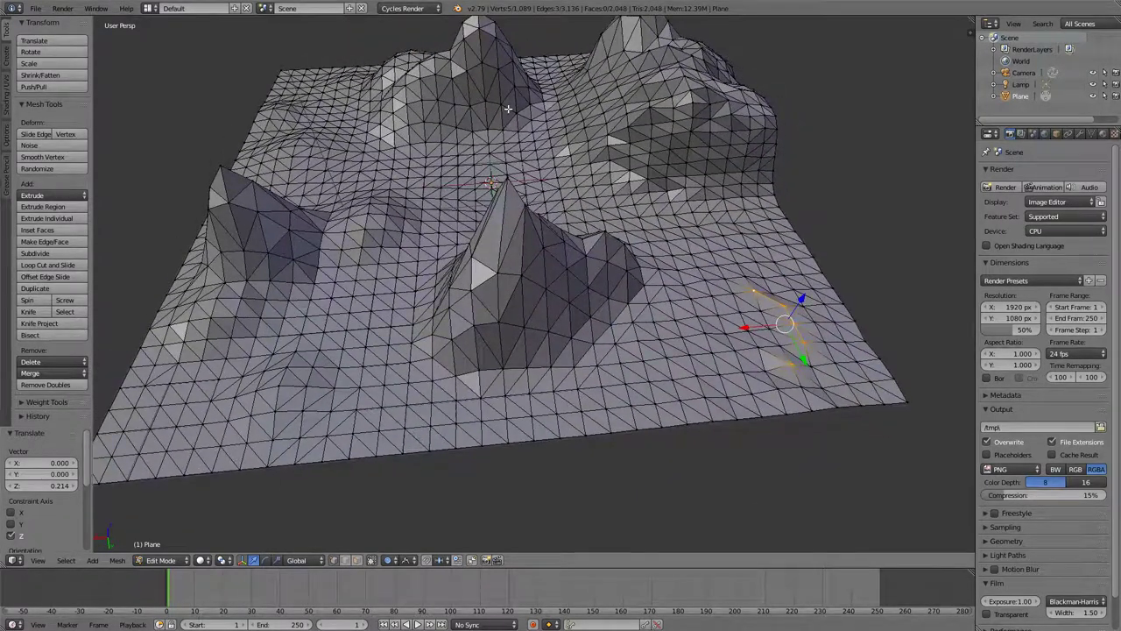
Step: Clear the selection and select two neighbouring vertices at the front edge
key("a")
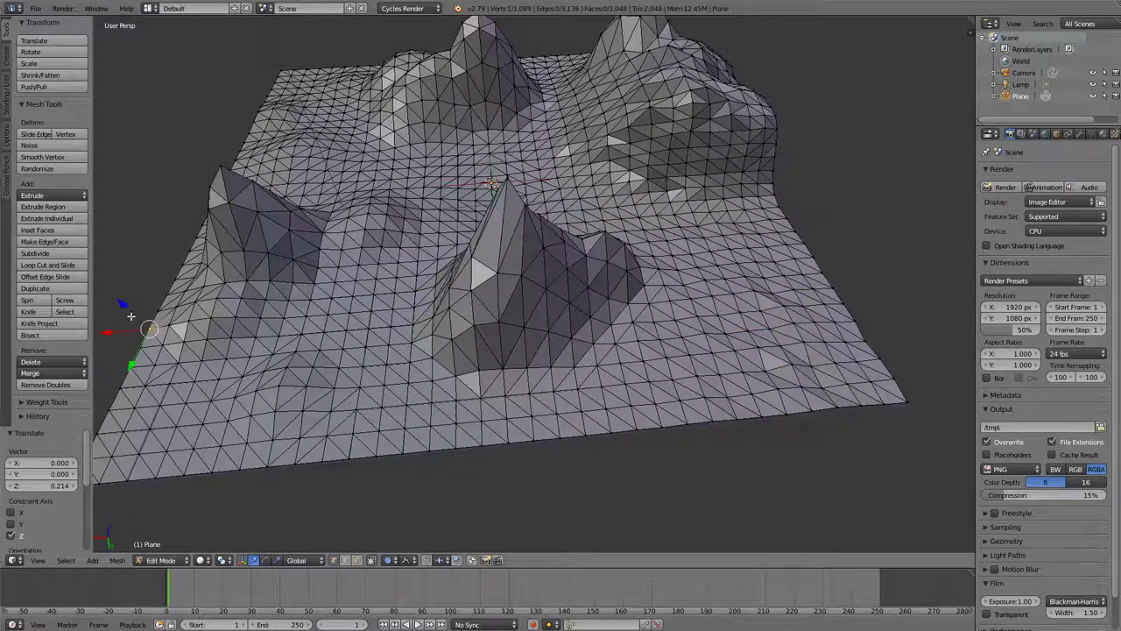
right_click(456, 400)
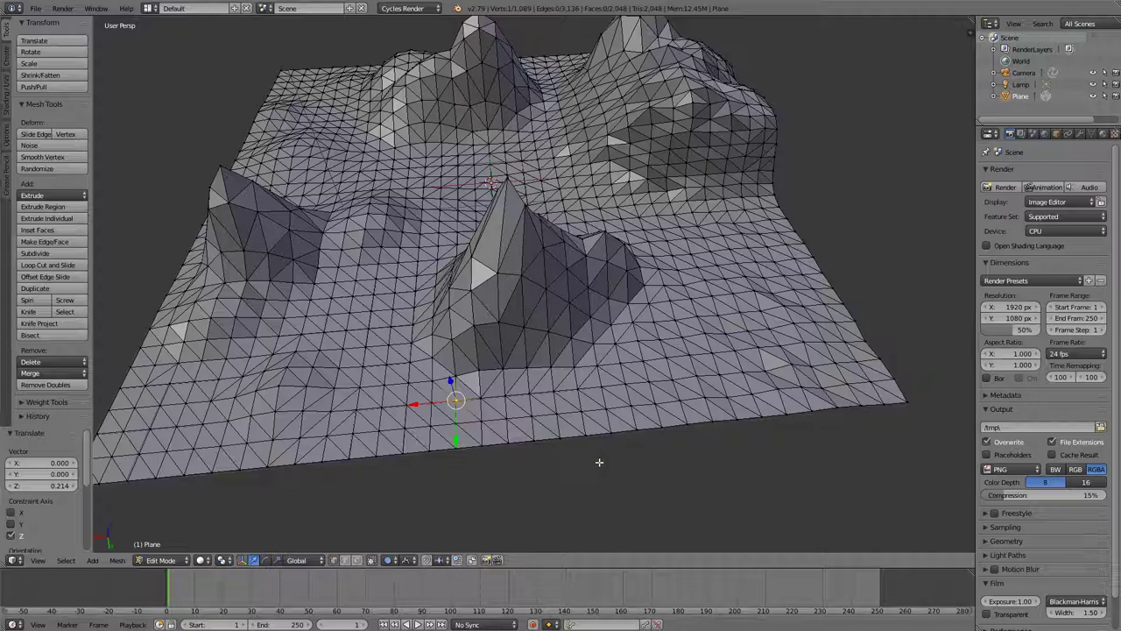
right_click(517, 420)
Step: Switch to Object Mode and orbit to inspect the terrain, dismissing a stray popup
key("Tab")
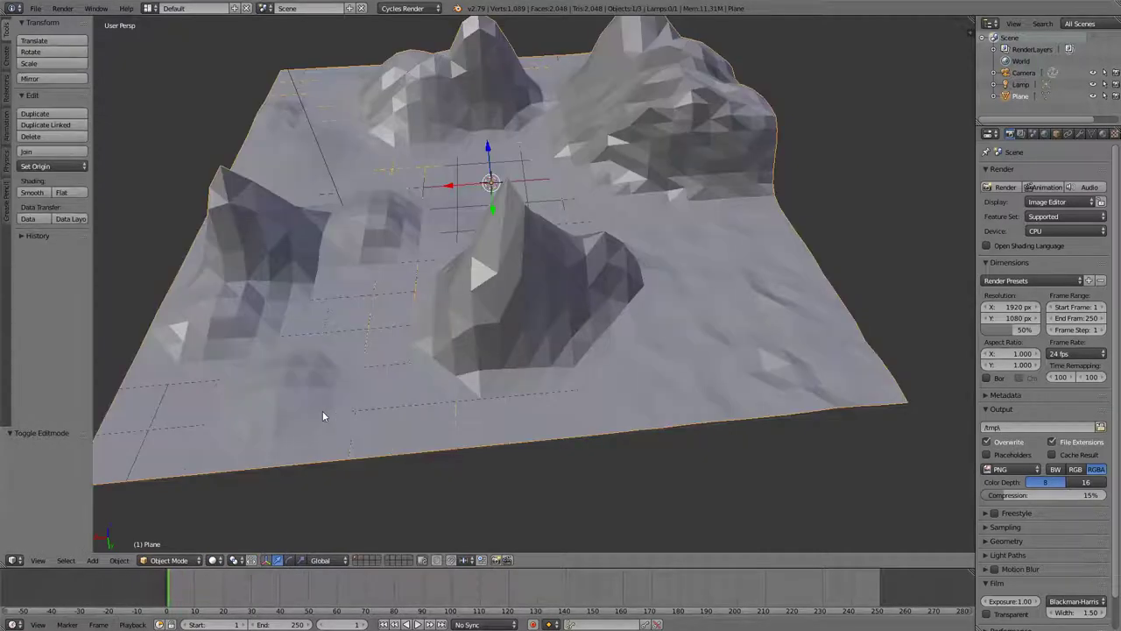
middle_click_drag(326, 342, 373, 334)
middle_click_drag(489, 208, 487, 221)
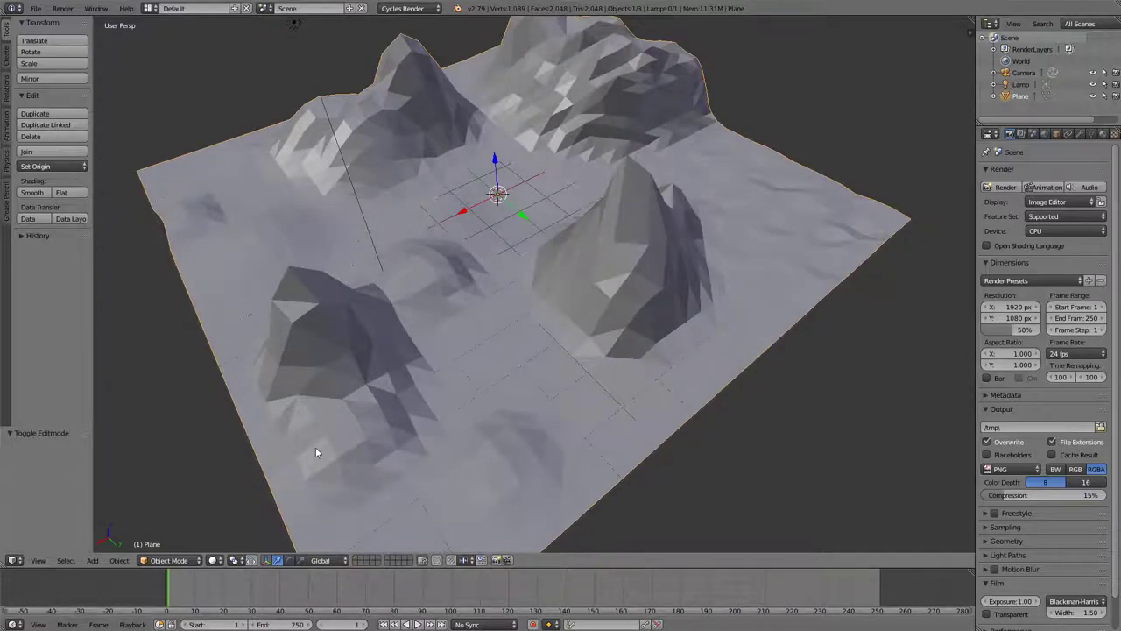
key("ctrl+n")
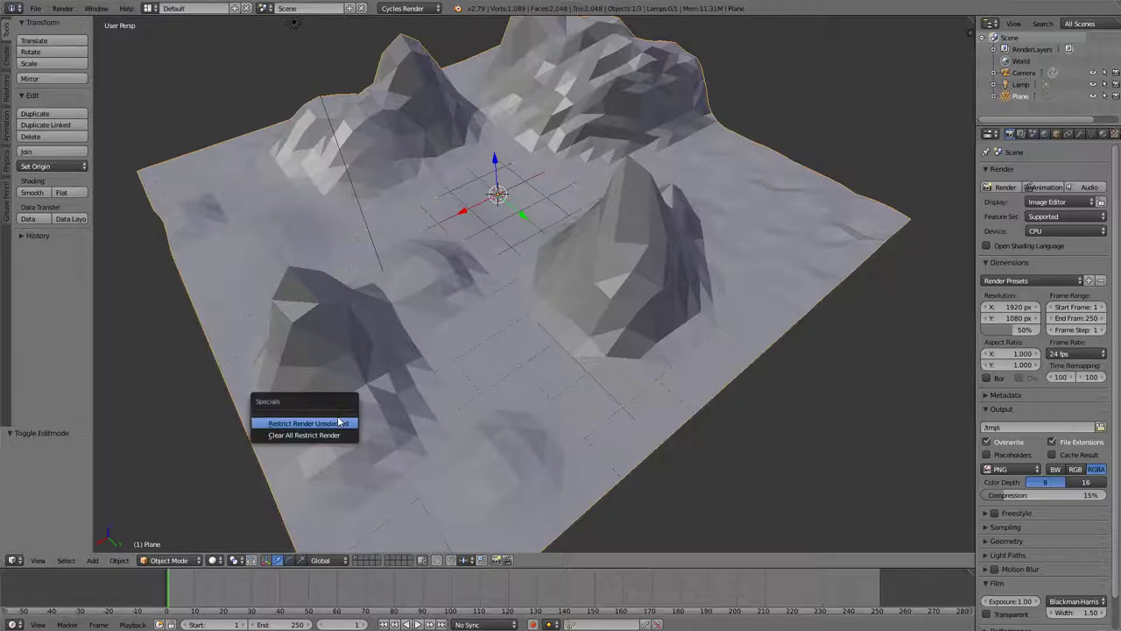
key("Escape")
Step: Back in Edit Mode, remove duplicate vertices from the terrain
key("Tab")
key("w")
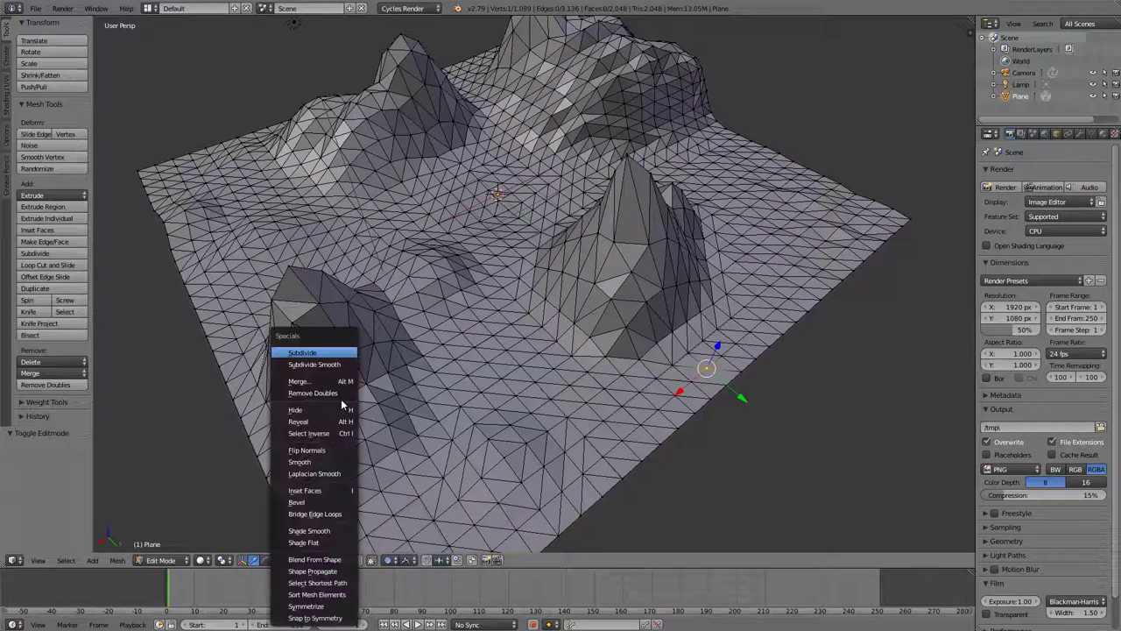
left_click(340, 393)
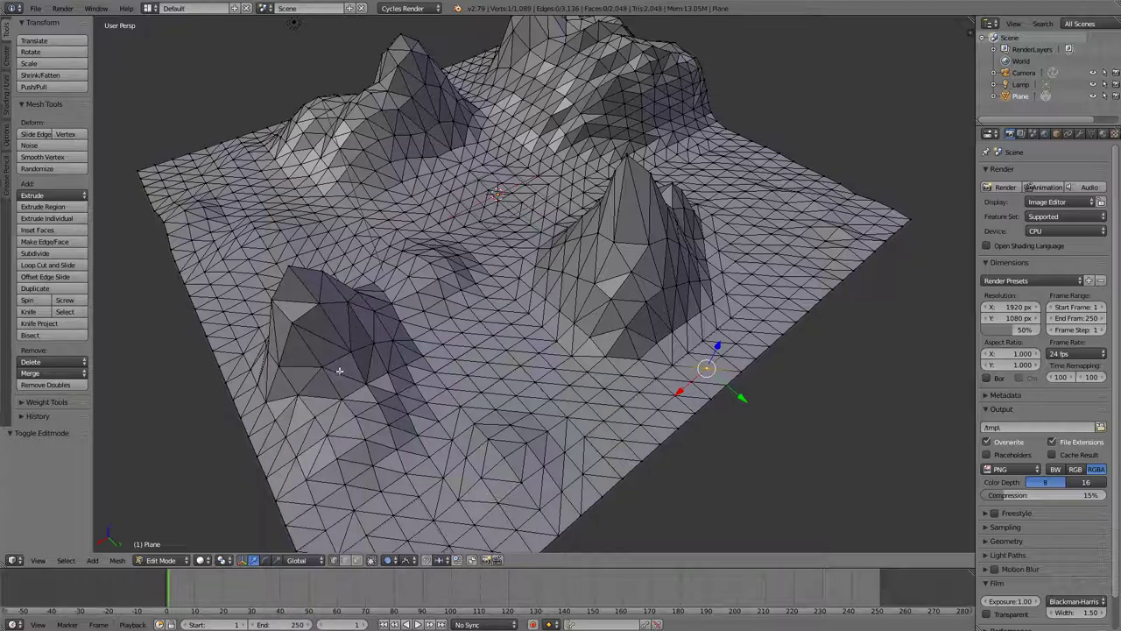
Step: Apply flat shading and view the finished terrain in Object Mode
key("w")
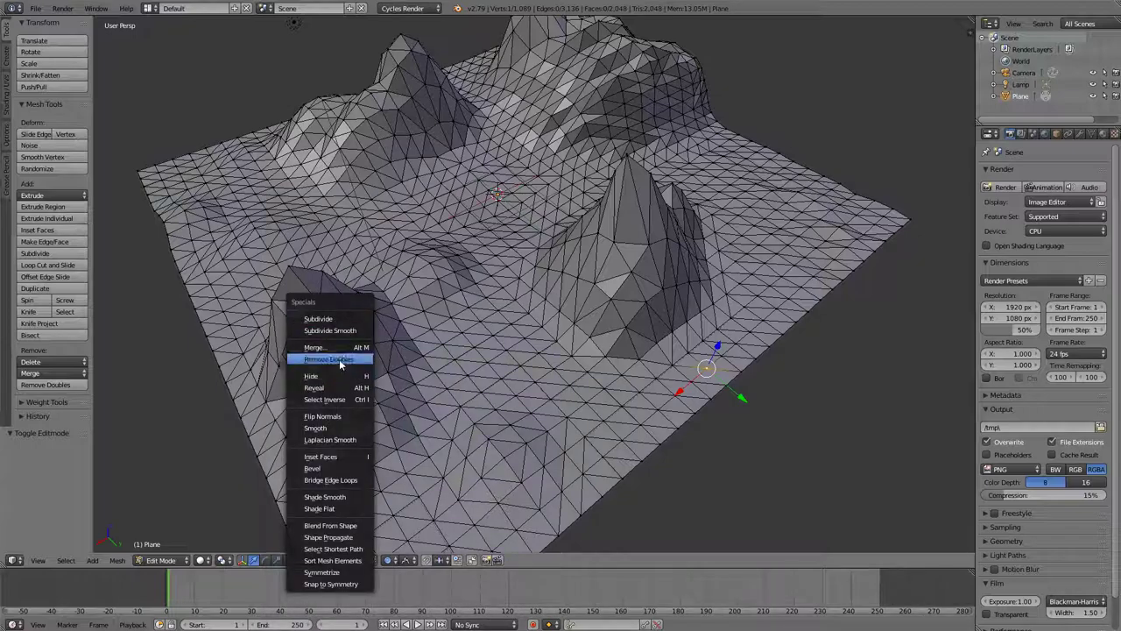
left_click(335, 508)
middle_click_drag(523, 336, 472, 317)
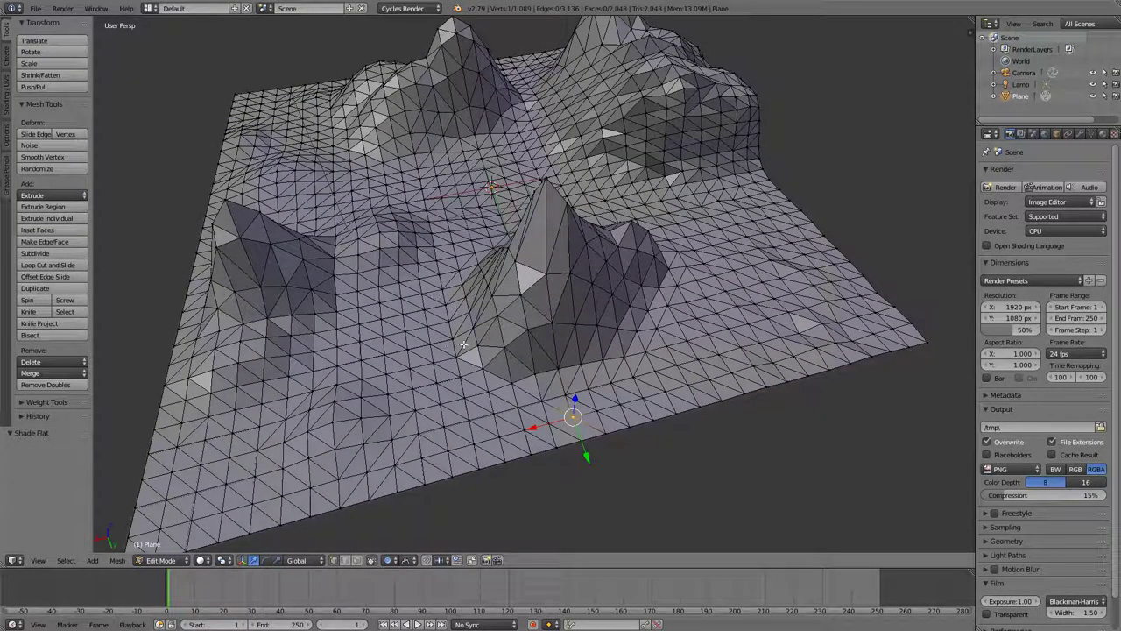
key("Tab")
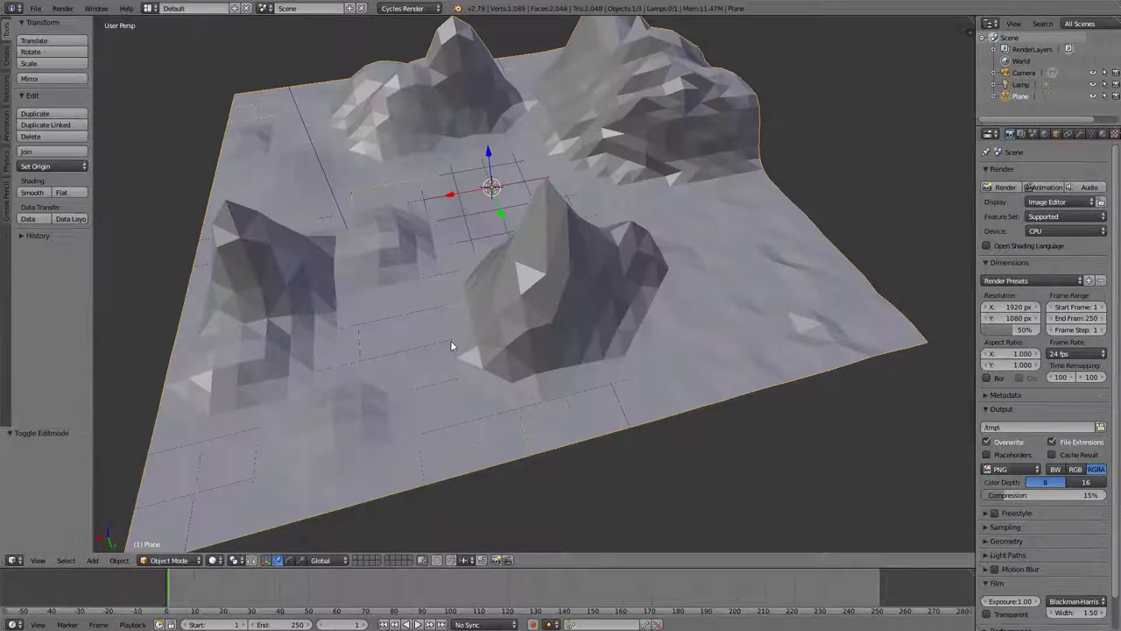
middle_click_drag(425, 278, 370, 323)
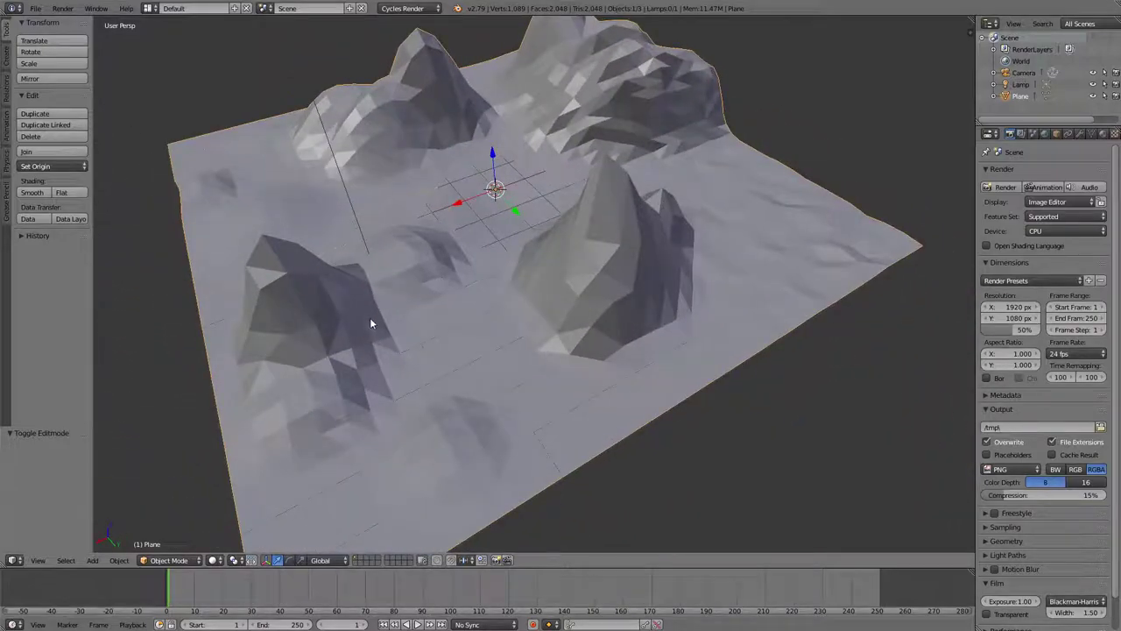